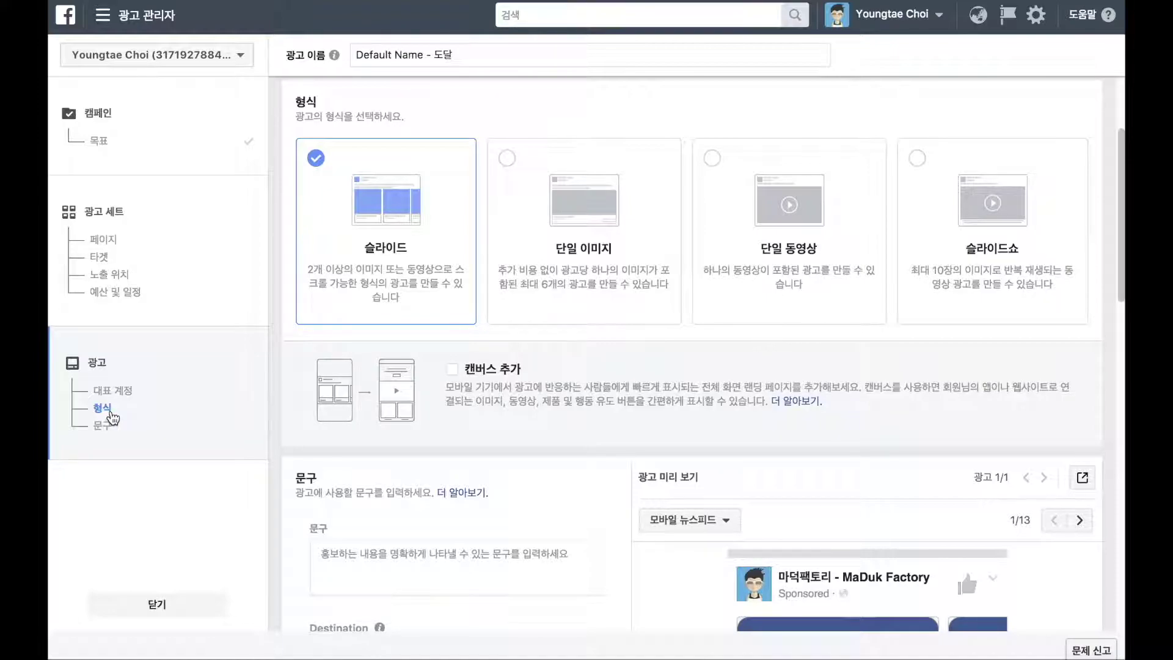
# In the ad's format section, enable adding a canvas (캔버스 추가) to the slide-format ad.
pyautogui.click(110, 414)
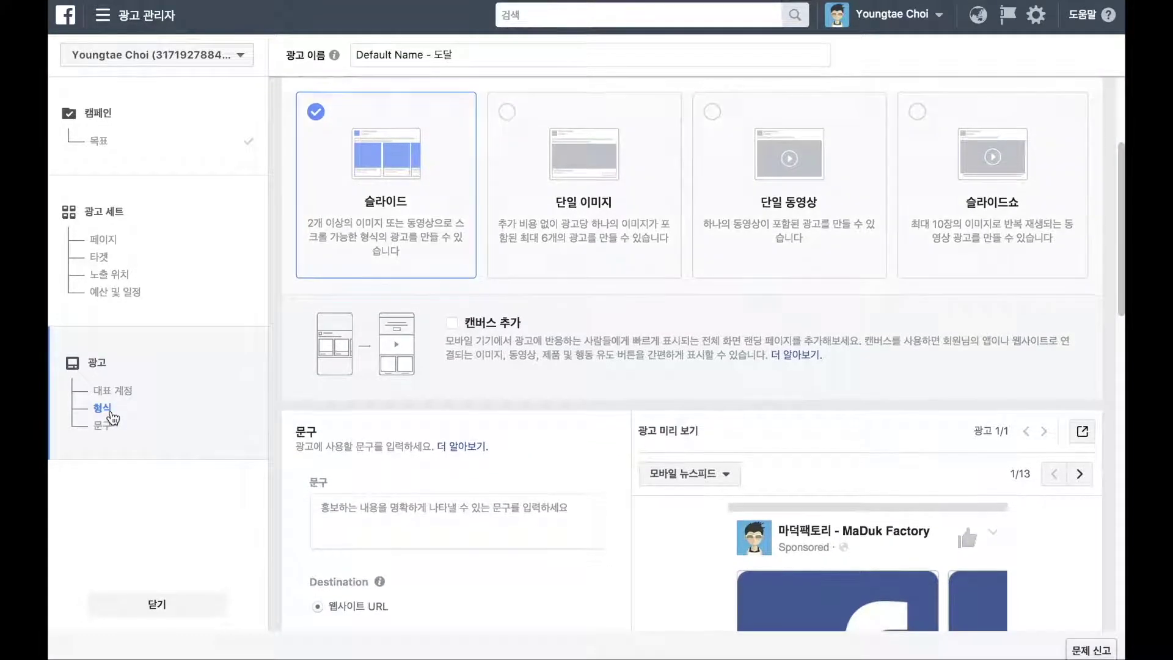
pyautogui.scroll(2, 277, 380)
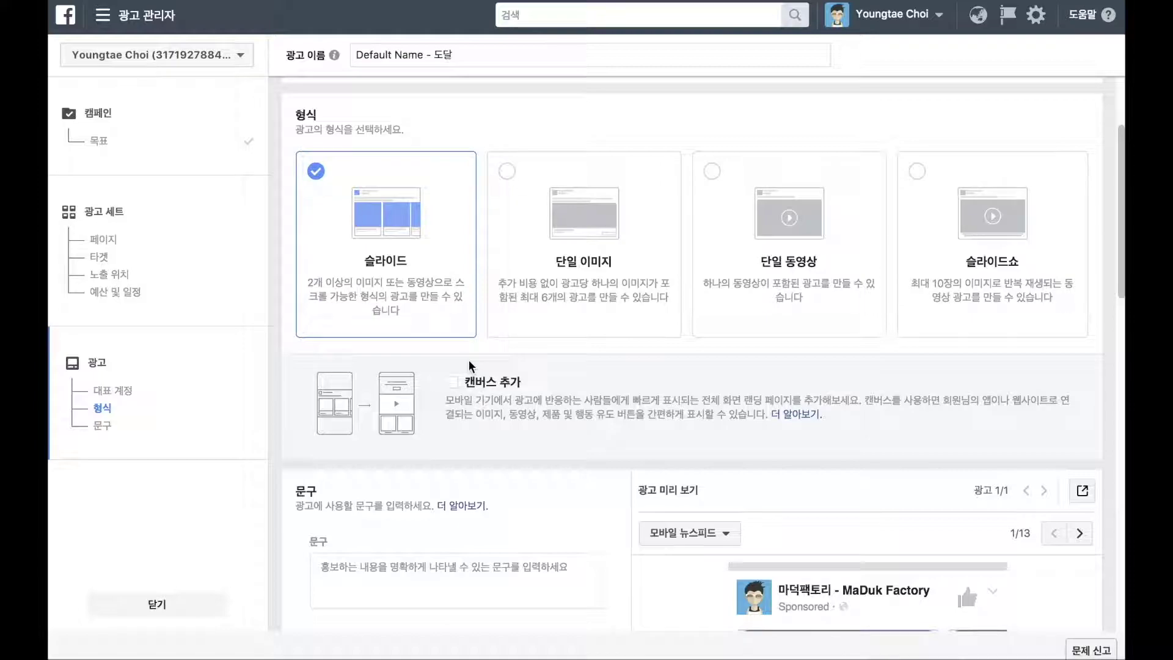
pyautogui.click(453, 384)
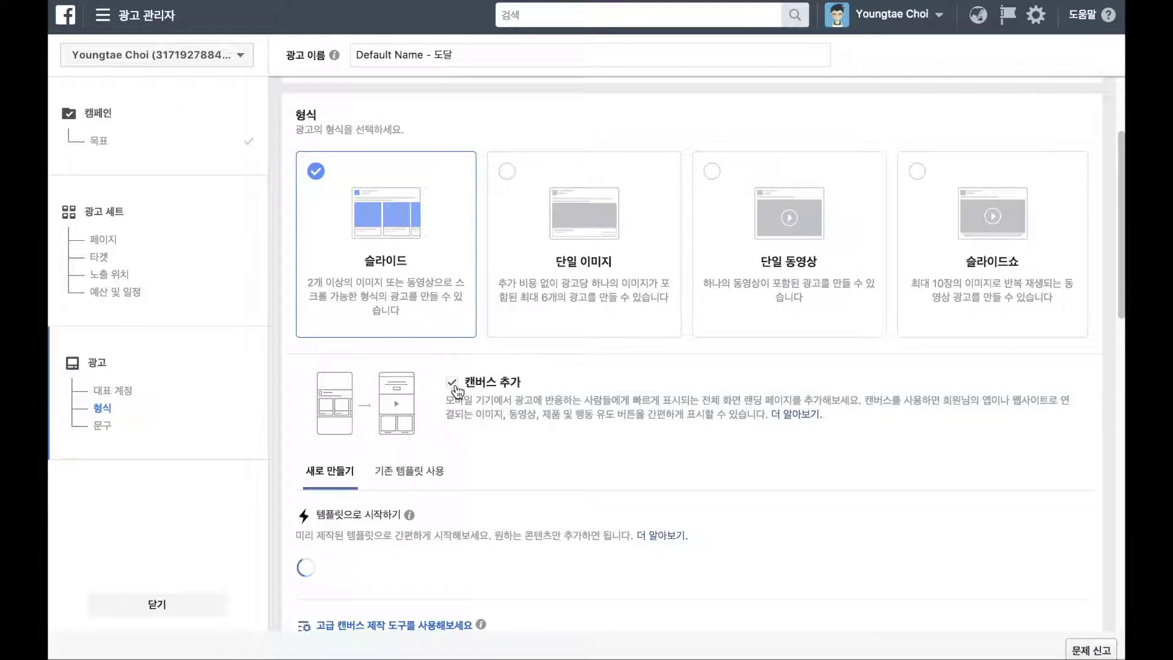
pyautogui.scroll(-4, 497, 405)
pyautogui.scroll(-2, 497, 406)
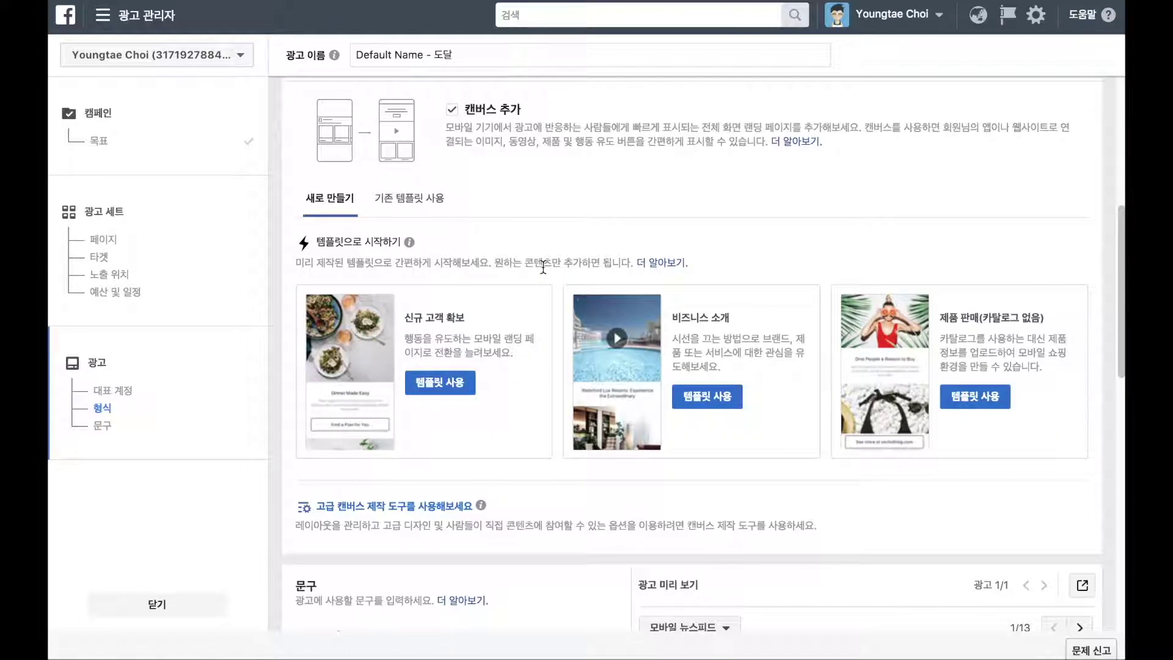
# Examine the 신규 고객 확보 canvas template's content sections and preview, and close it without using it.
pyautogui.click(524, 312)
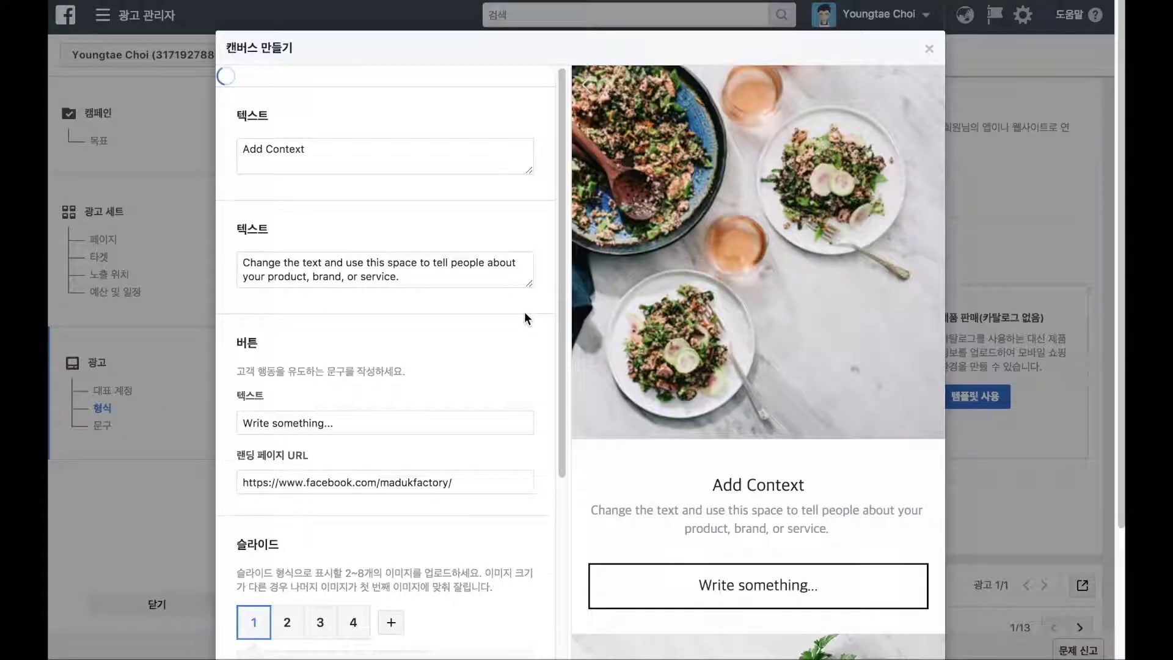
pyautogui.scroll(-5, 524, 312)
pyautogui.scroll(-1, 524, 312)
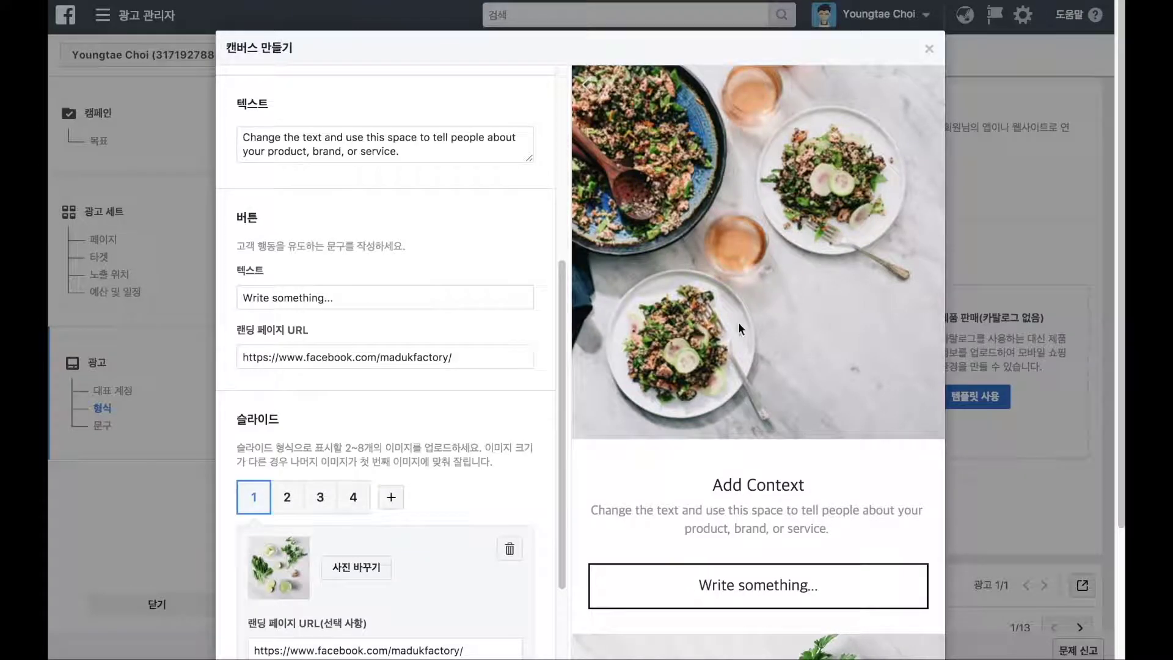
pyautogui.scroll(-8, 733, 323)
pyautogui.scroll(-10, 742, 325)
pyautogui.scroll(7, 482, 297)
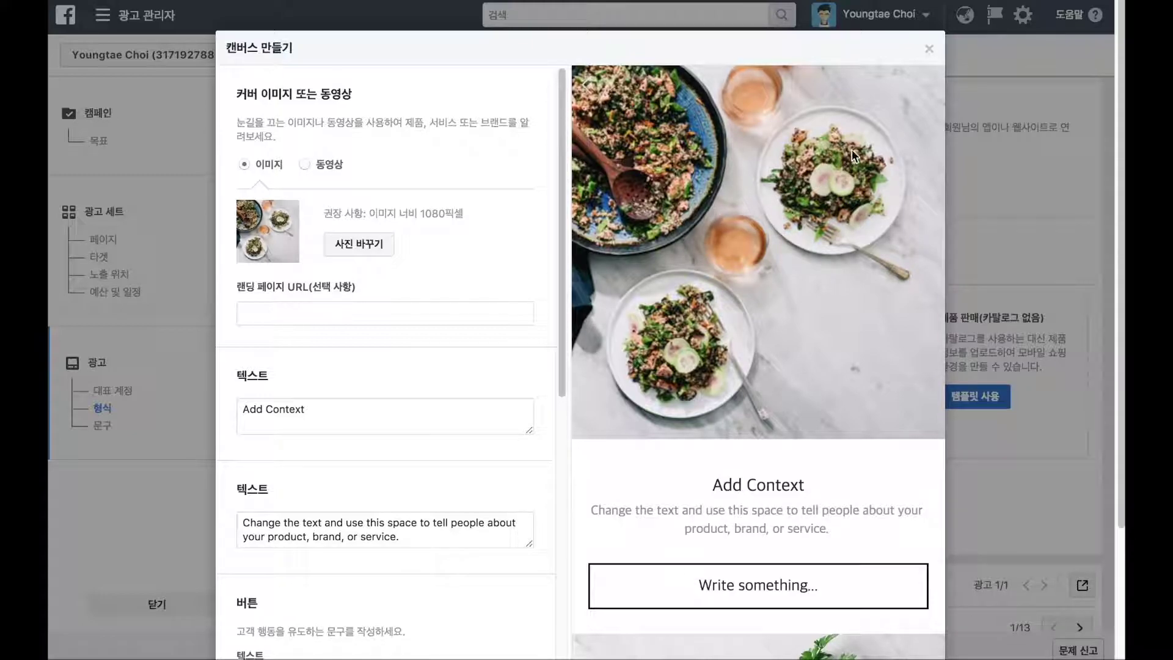
pyautogui.click(929, 53)
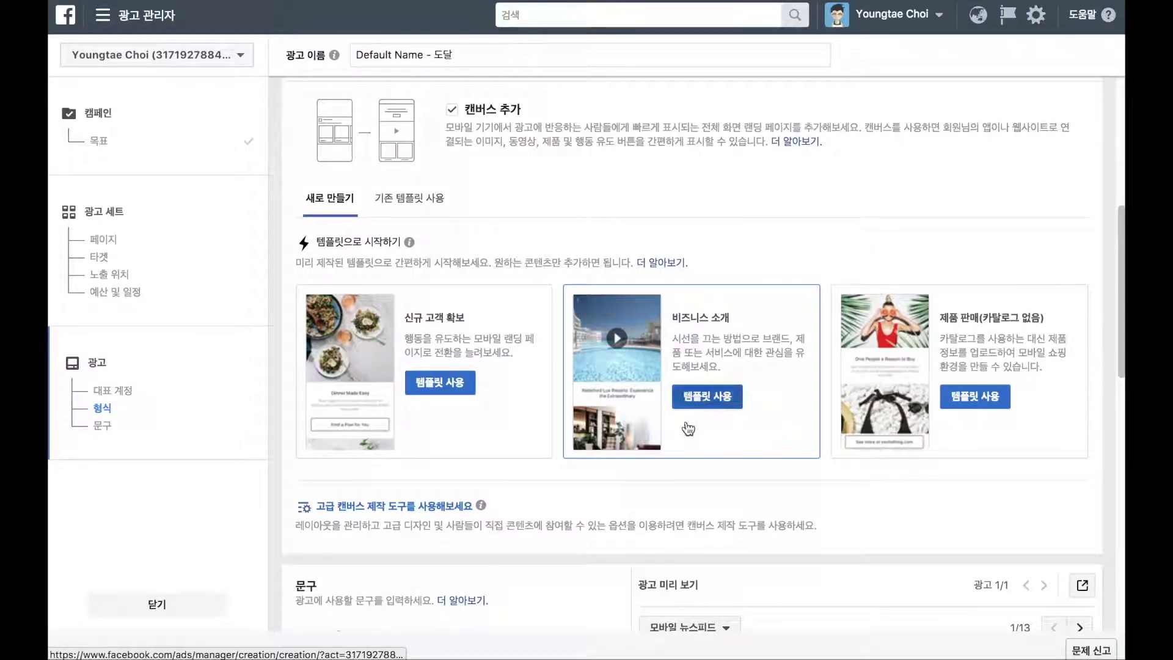
# Open the advanced canvas builder (고급 캔버스 제작 도구) and add a header component to the new canvas.
pyautogui.click(438, 507)
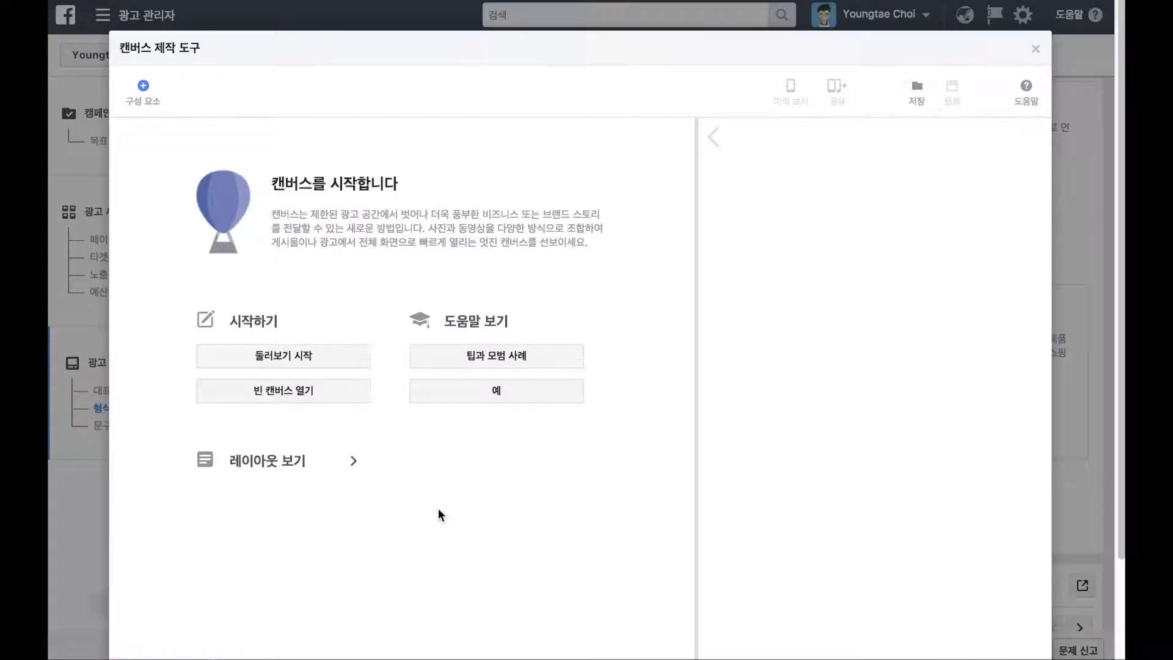
pyautogui.scroll(-1, 483, 465)
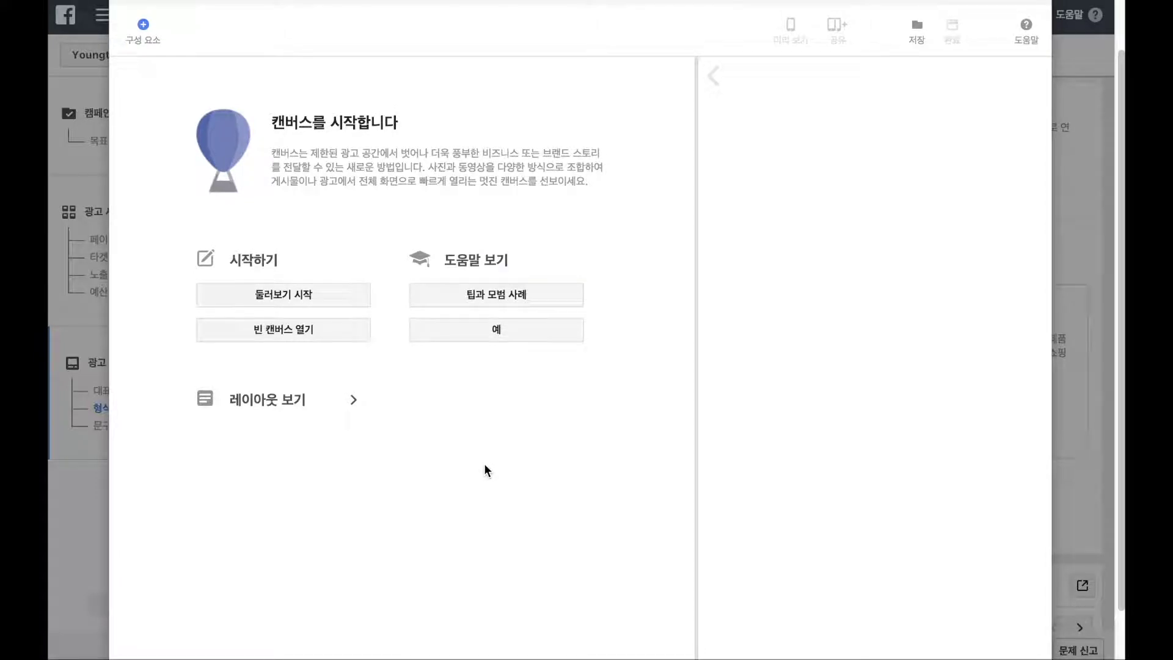
pyautogui.click(151, 42)
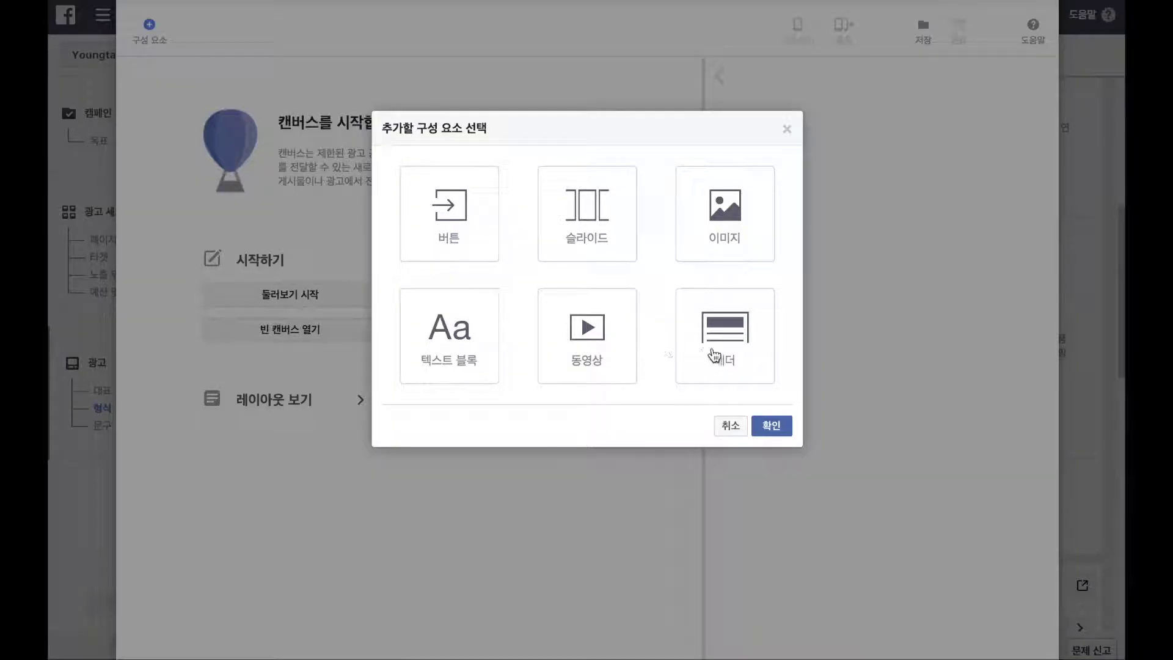
pyautogui.click(713, 354)
pyautogui.click(771, 425)
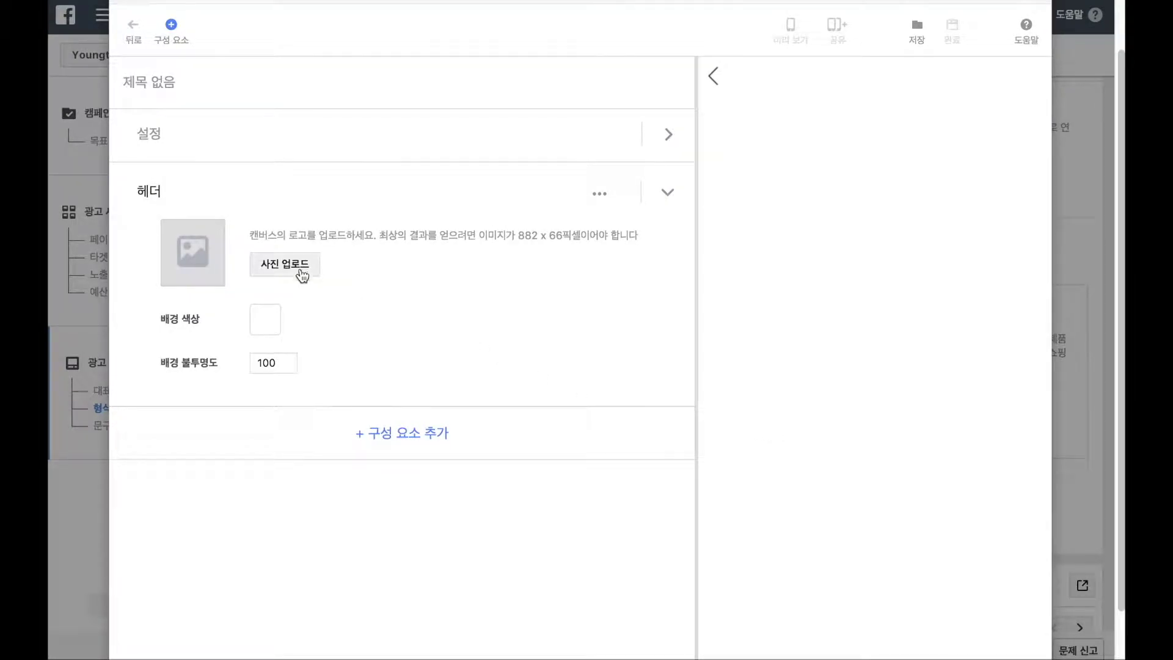
# Use the "Marduk Factory Tutorial" image from the image library as the header logo.
pyautogui.click(292, 267)
pyautogui.click(529, 298)
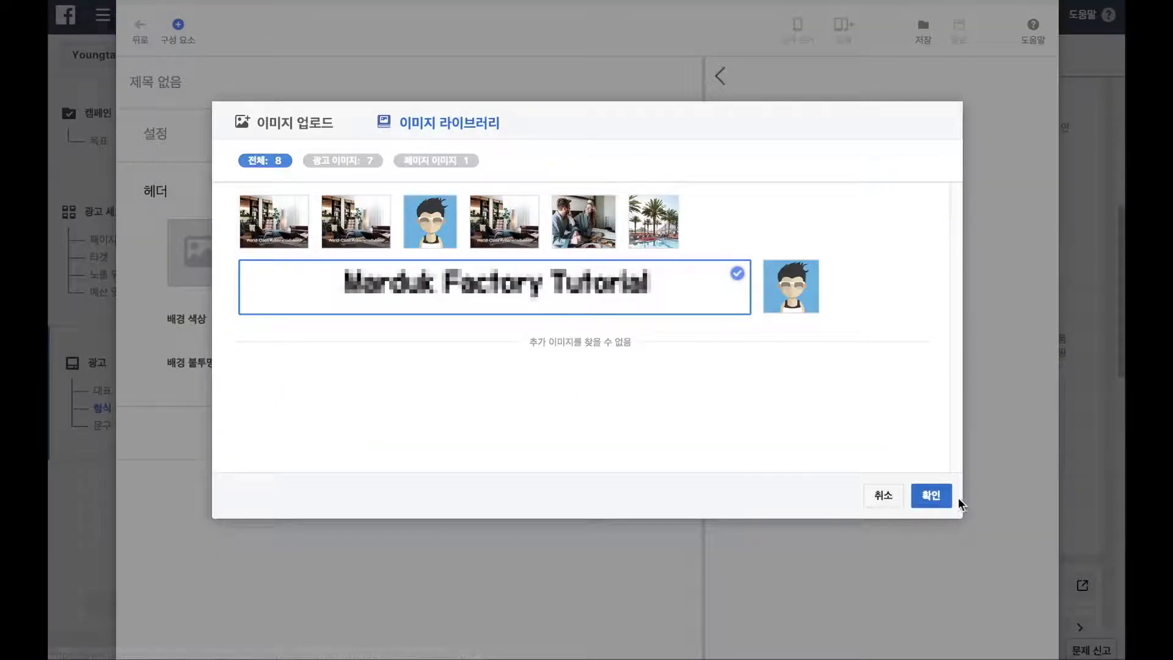
pyautogui.click(933, 497)
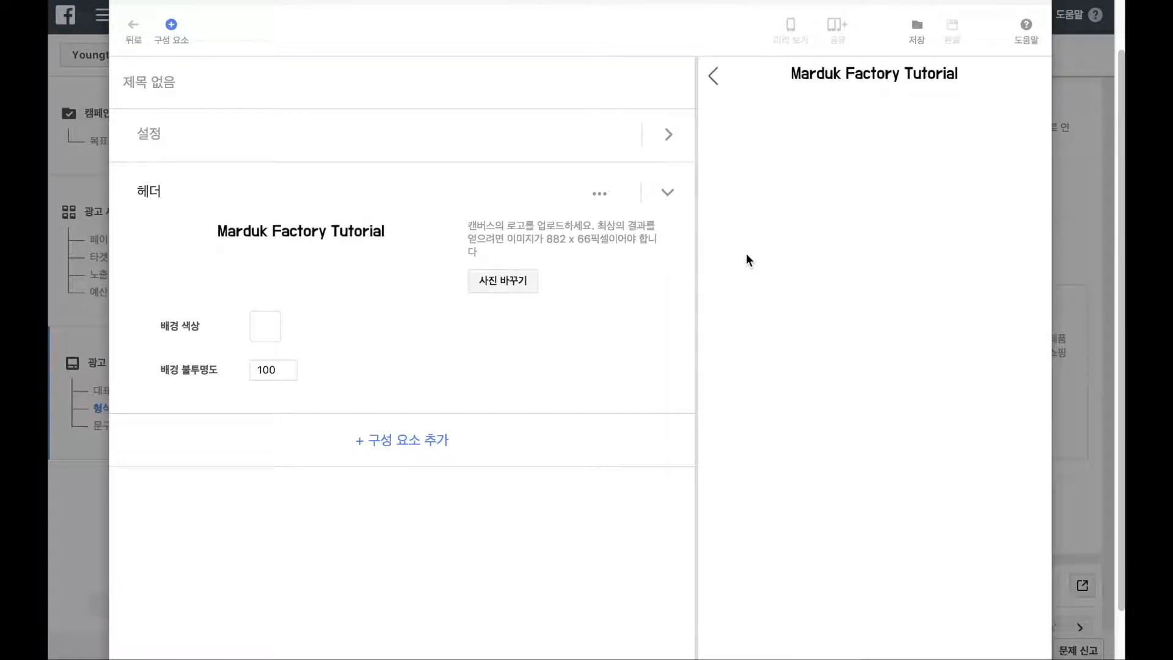
# Check the header's background colour options, keep #ffffff, and set the background opacity to 95.
pyautogui.click(269, 333)
pyautogui.moveTo(368, 439); pyautogui.dragTo(254, 370)
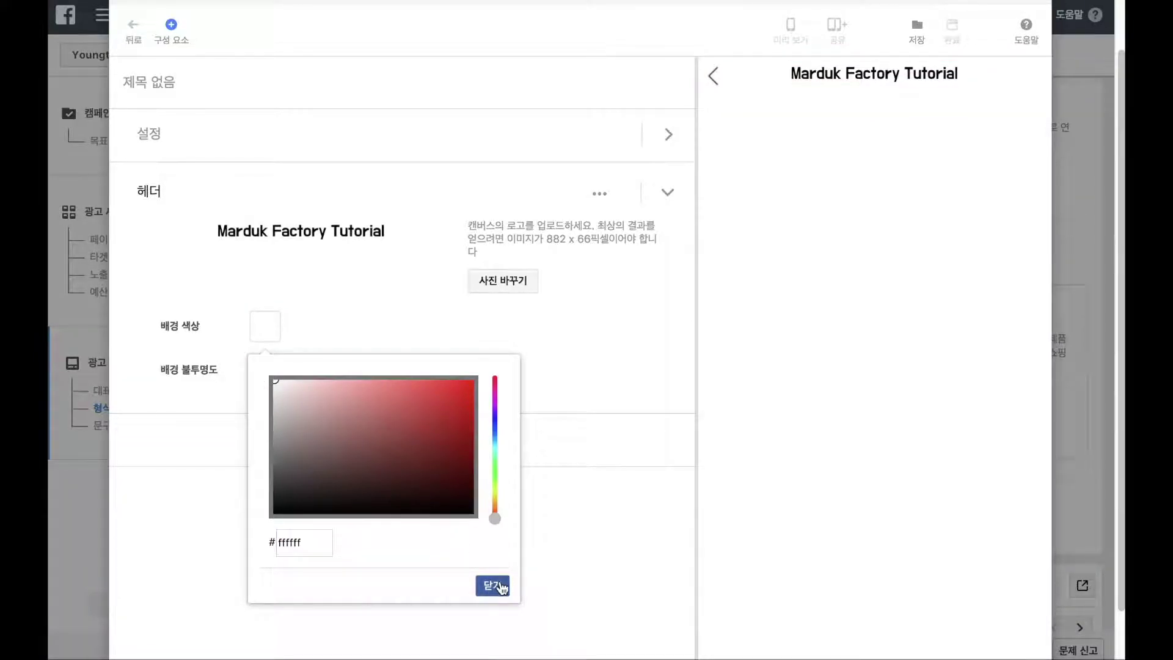
pyautogui.click(502, 587)
pyautogui.click(269, 369)
pyautogui.click(284, 373)
pyautogui.click(285, 374)
pyautogui.click(314, 374)
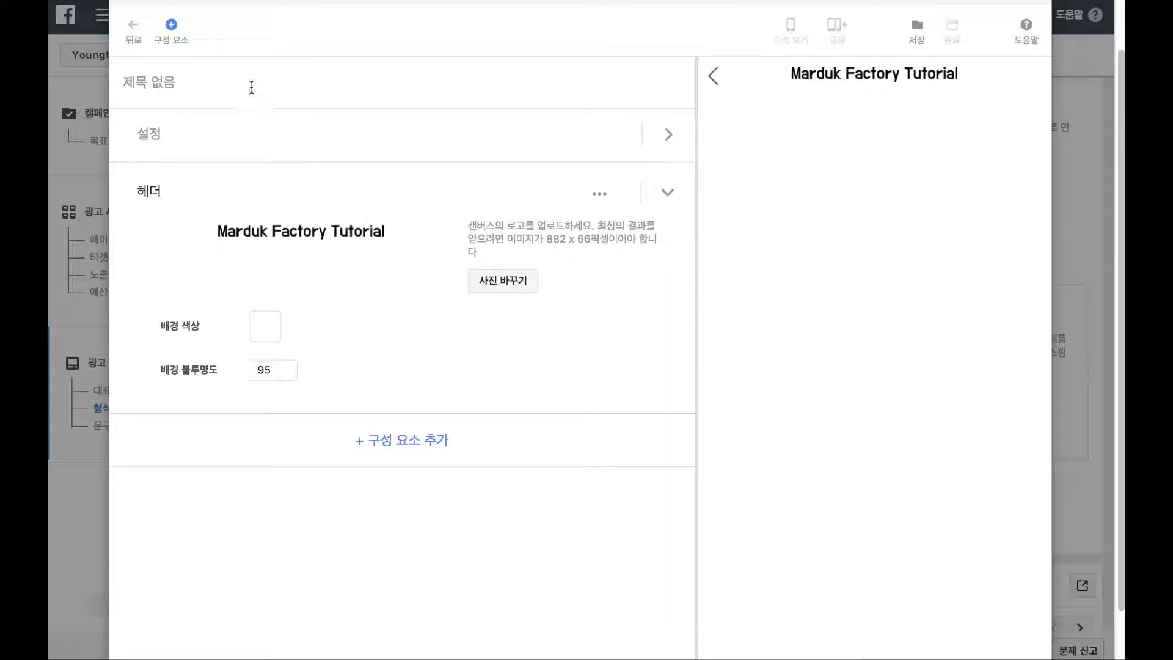
# Add a video component below the header and set its layout to fit to height (높이에 맞추기).
pyautogui.click(395, 446)
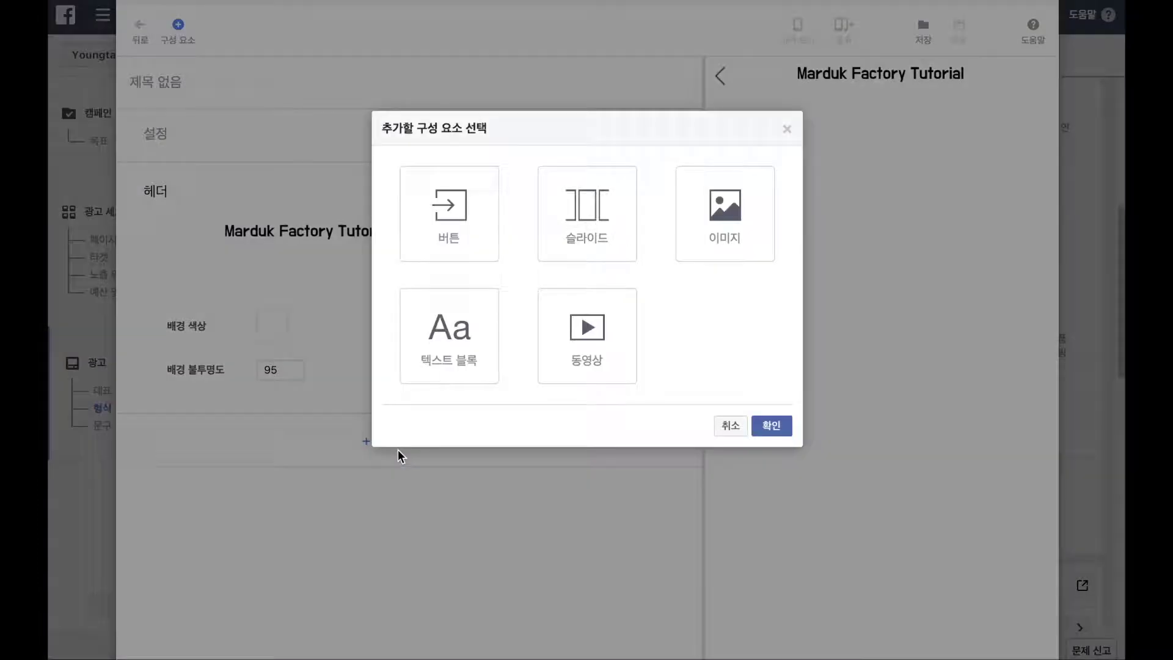
pyautogui.click(596, 337)
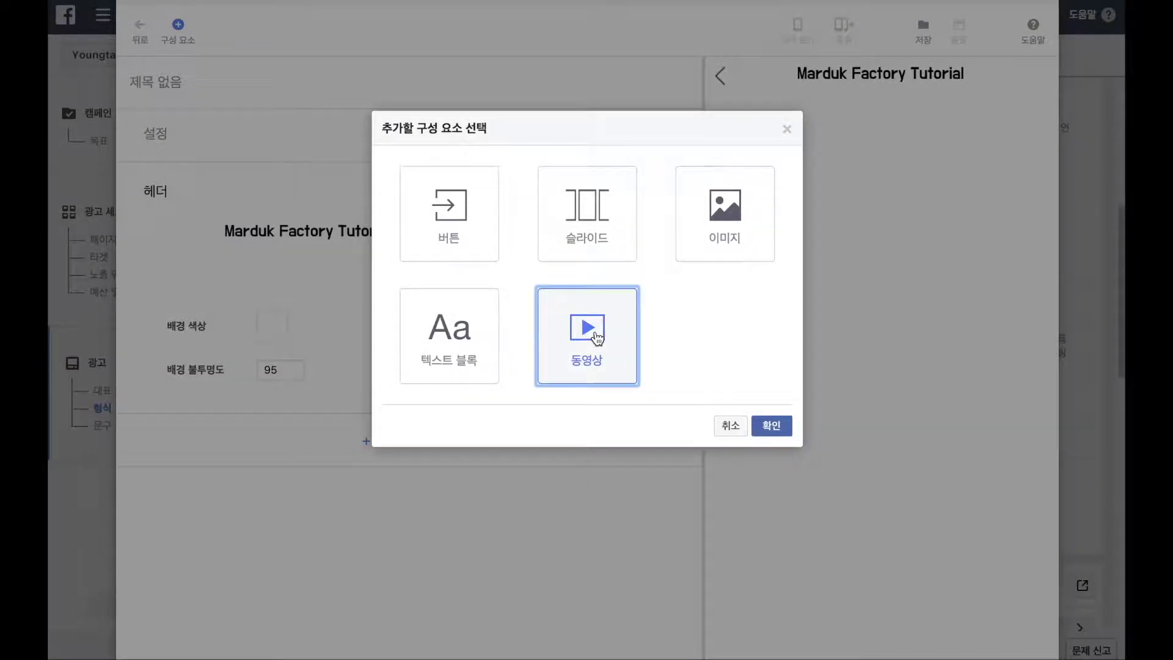
pyautogui.click(781, 430)
pyautogui.scroll(-1, 622, 446)
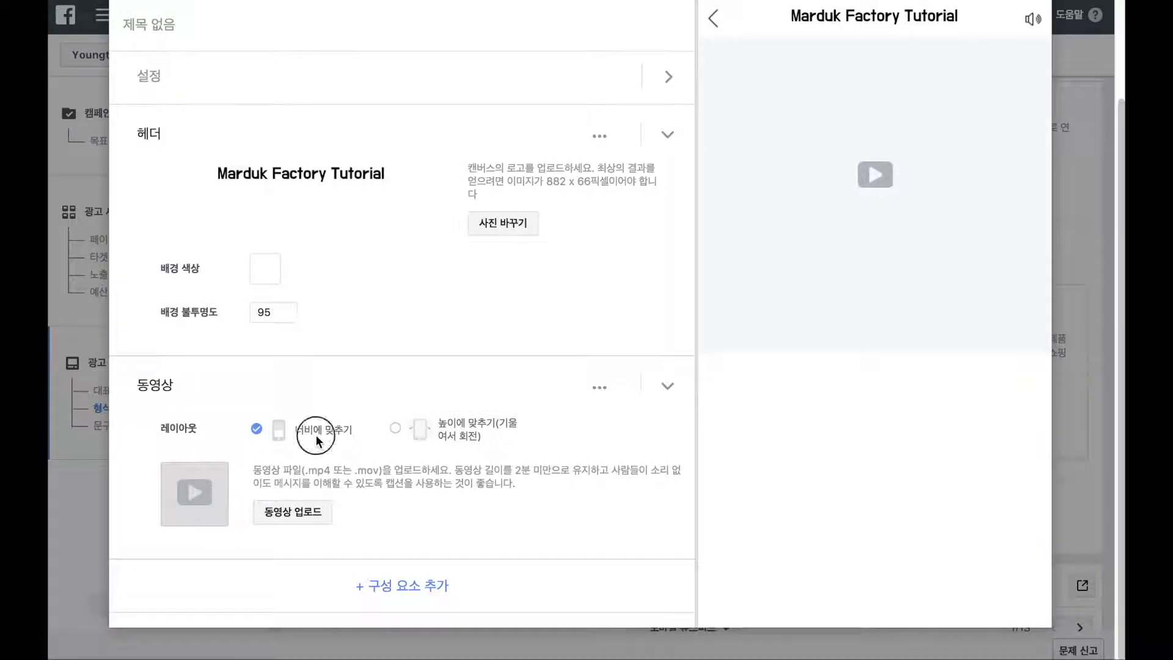
pyautogui.click(438, 430)
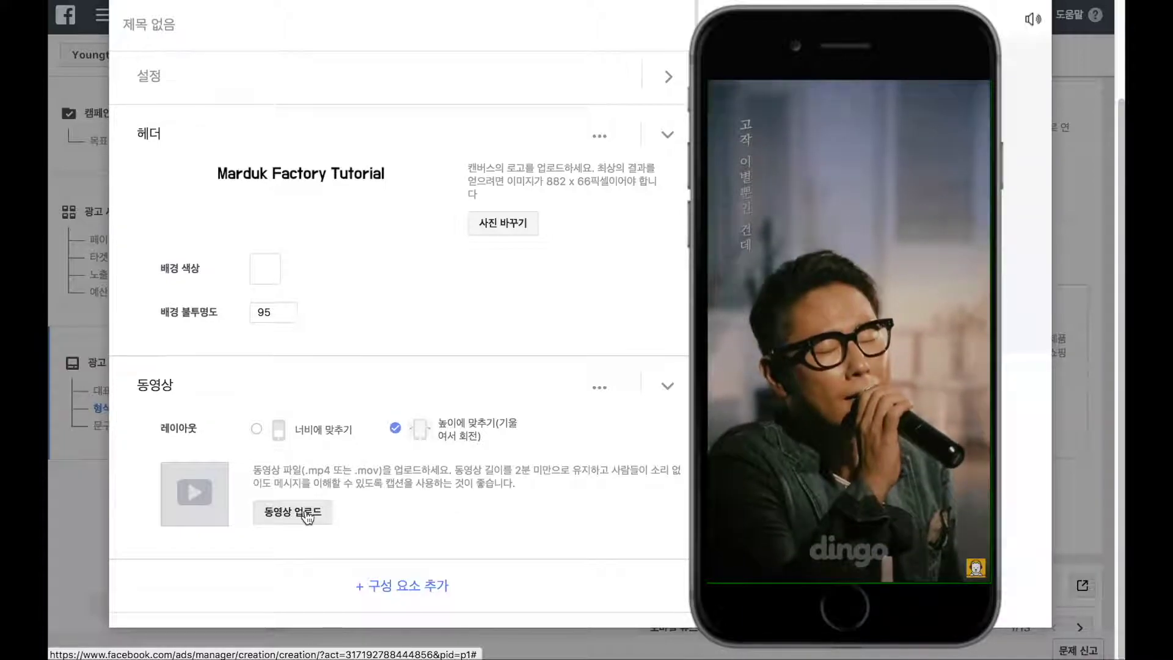
# Insert the swimming pool resort video into the video component and set its layout to fit to width (너비에 맞추기).
pyautogui.click(307, 516)
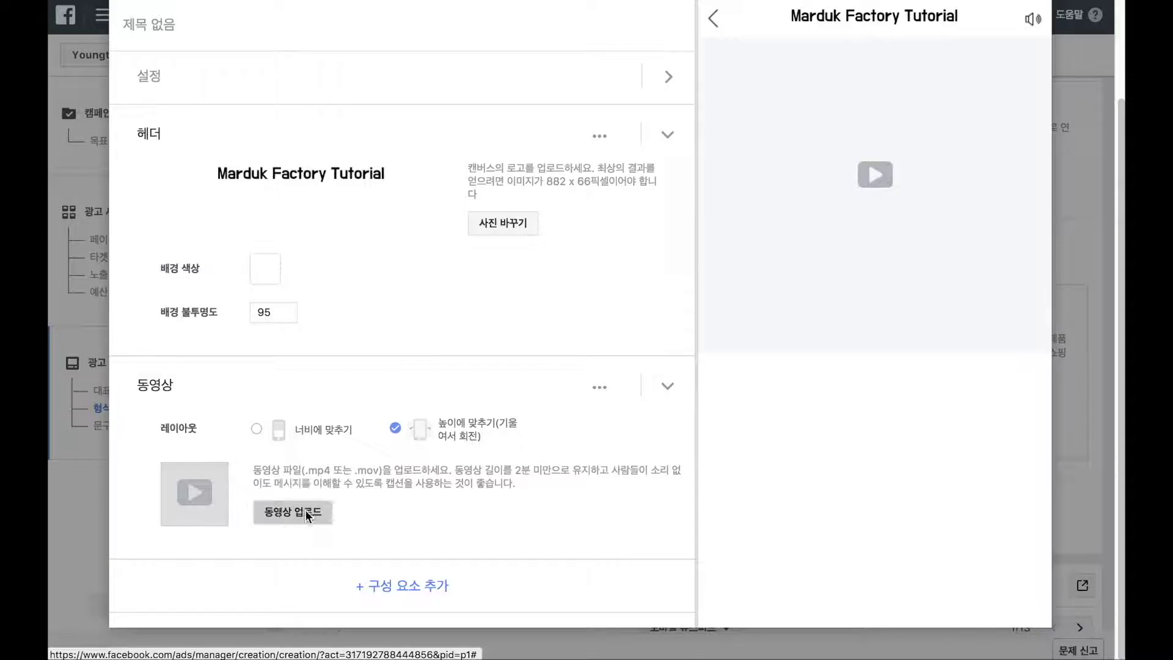
pyautogui.click(584, 239)
pyautogui.click(899, 498)
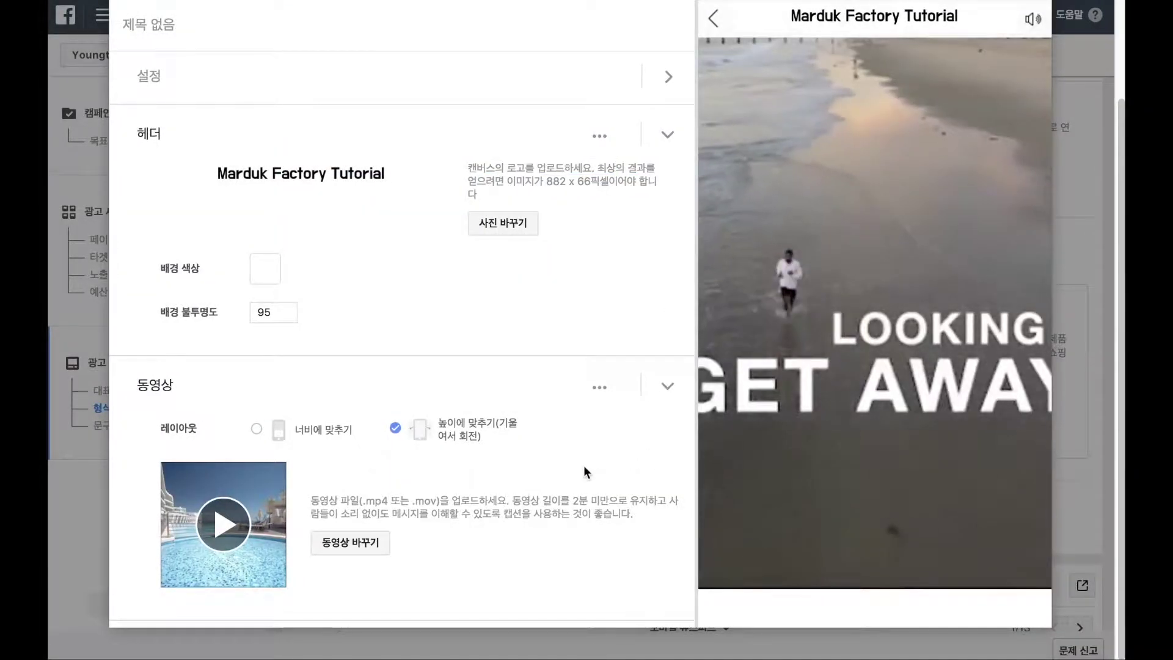
pyautogui.click(257, 428)
# Add a slide component below the video, try its fit-to-height layout, and set it back to the linkable fit-to-width layout.
pyautogui.scroll(-2, 478, 476)
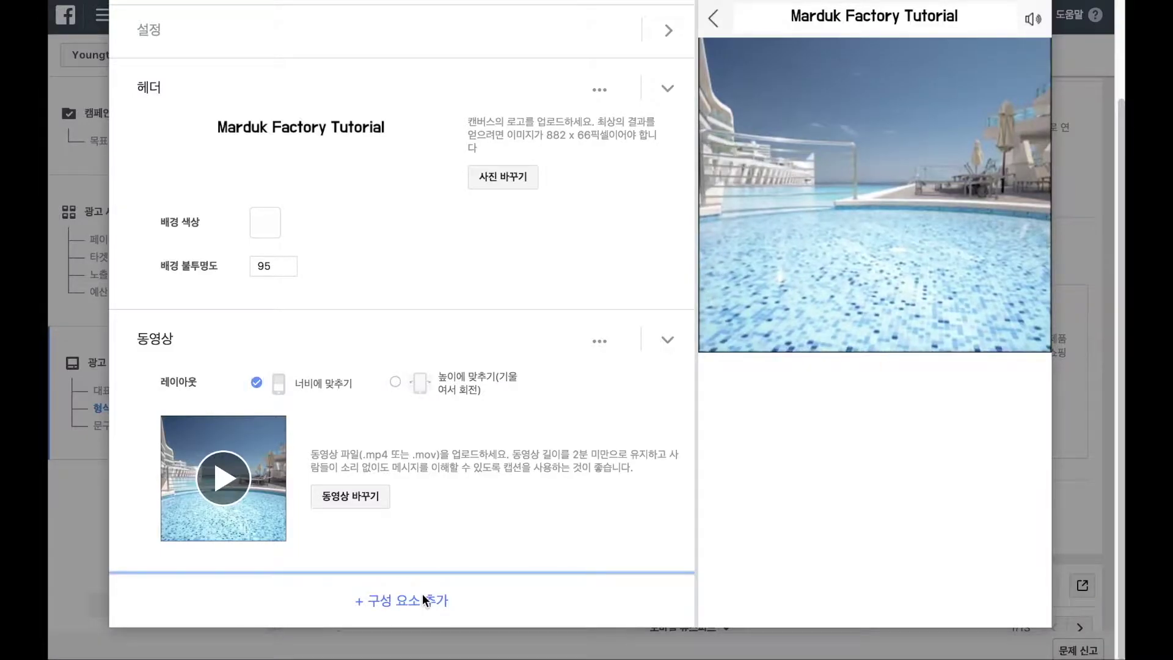
pyautogui.click(425, 597)
pyautogui.click(584, 227)
pyautogui.click(780, 434)
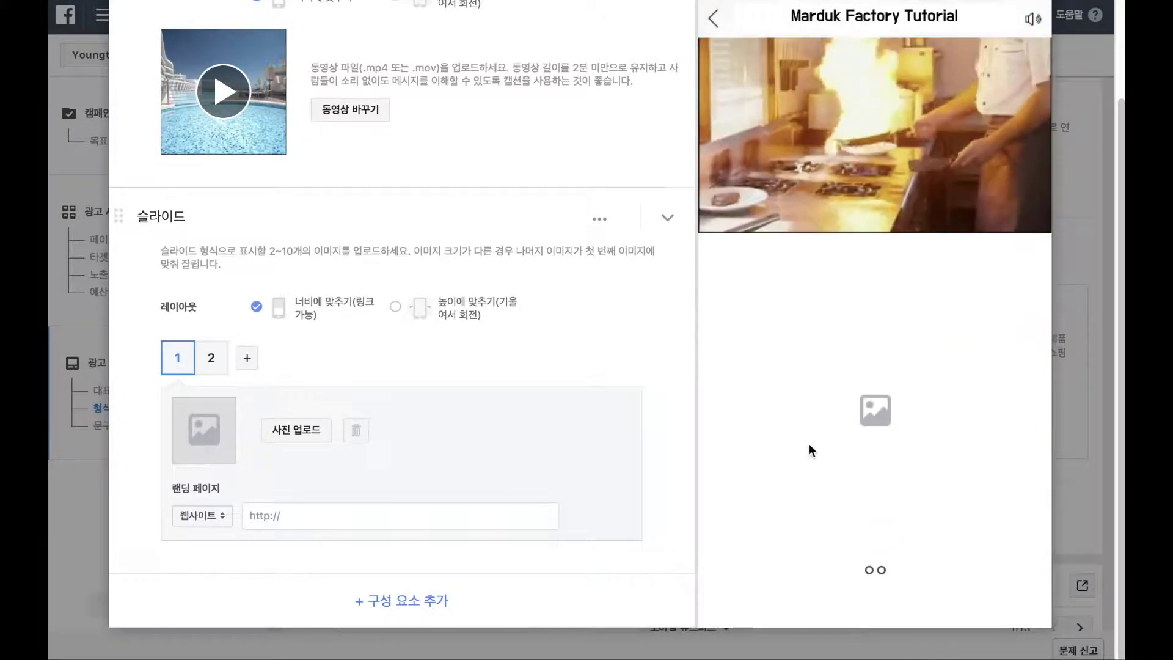
pyautogui.click(395, 308)
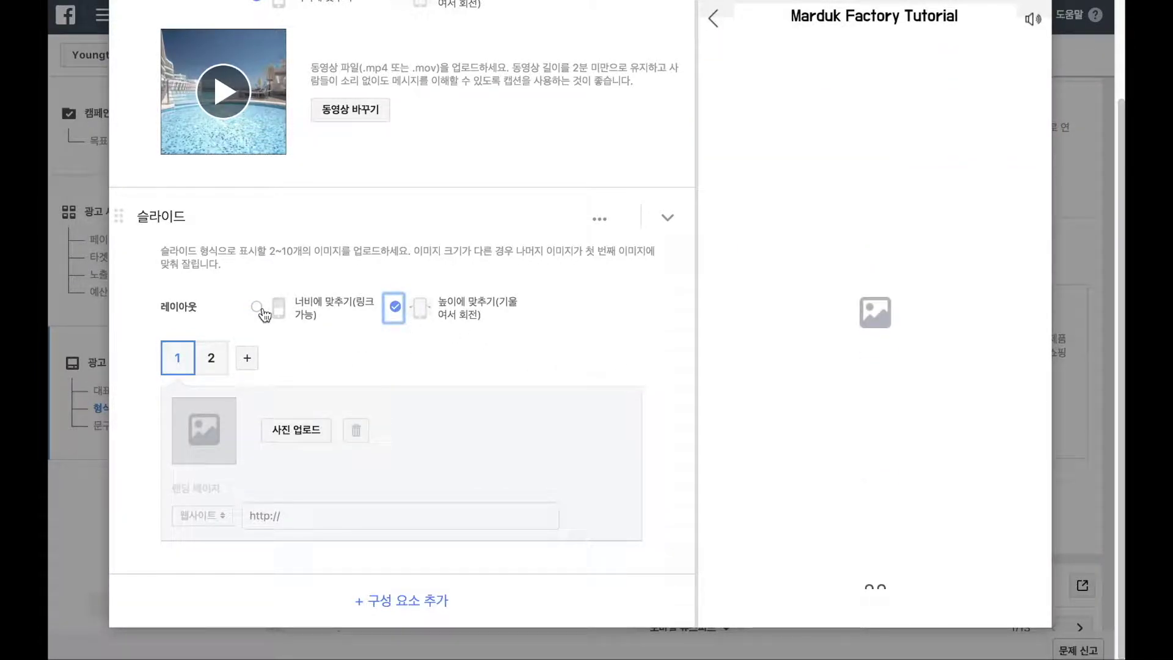
pyautogui.click(257, 307)
# Use the library photo of the couple in bathrobes as the image of slide 1.
pyautogui.click(298, 427)
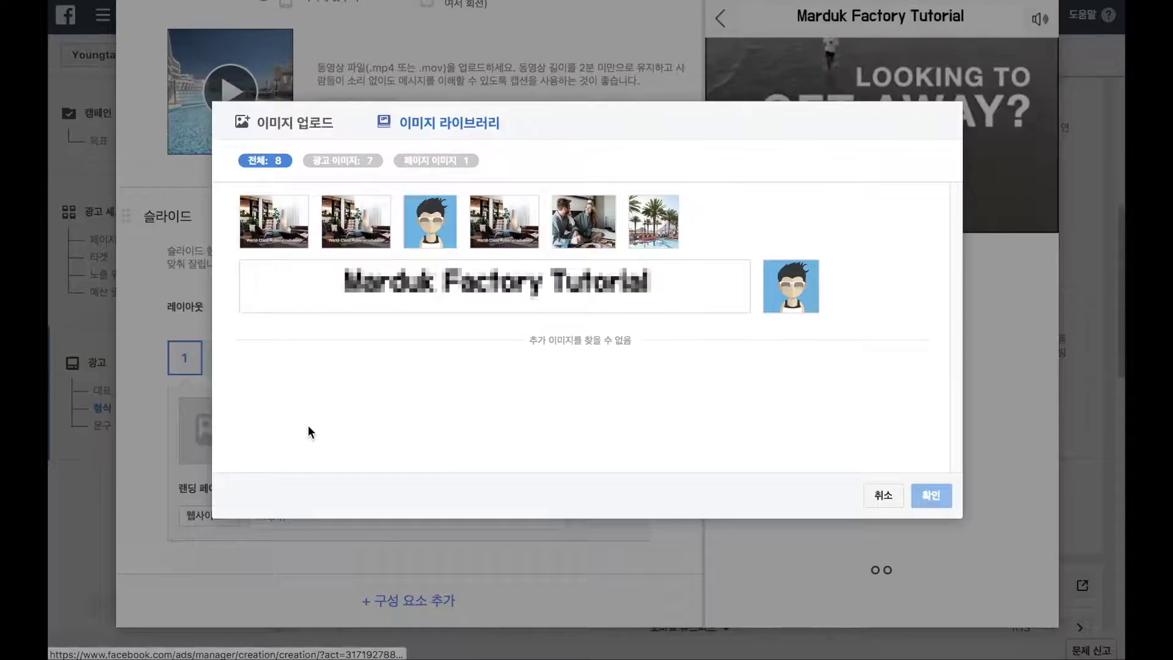
pyautogui.click(571, 223)
pyautogui.click(931, 495)
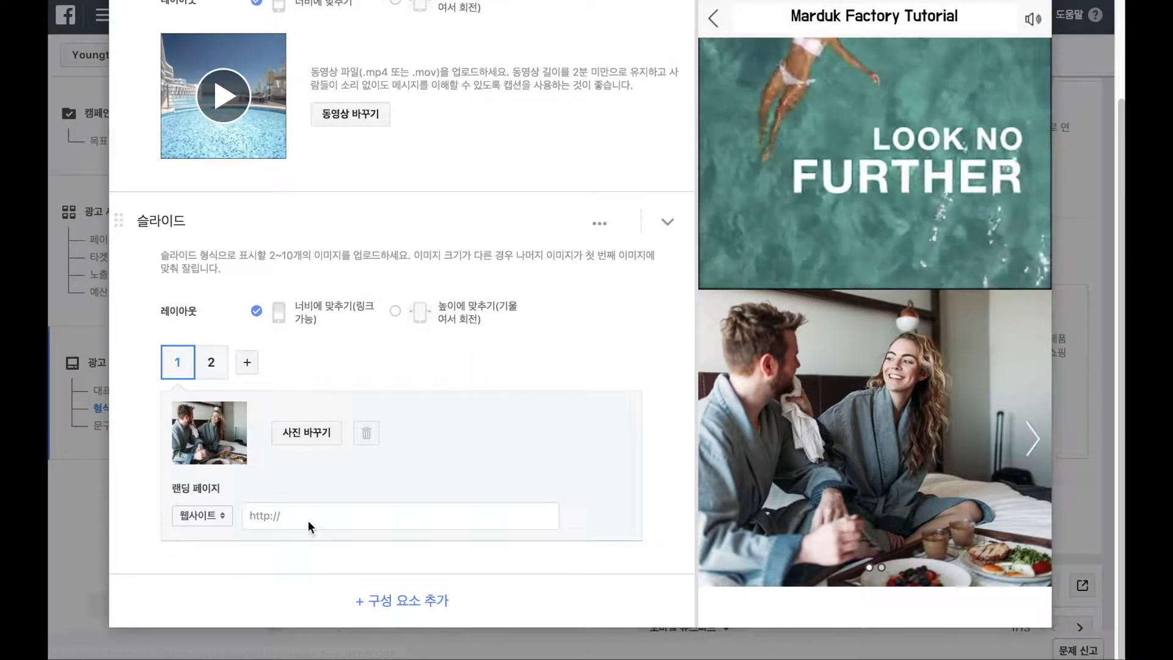
# Set the landing page website of slide 1 to m.naver.com.
pyautogui.click(310, 524)
pyautogui.write('m')
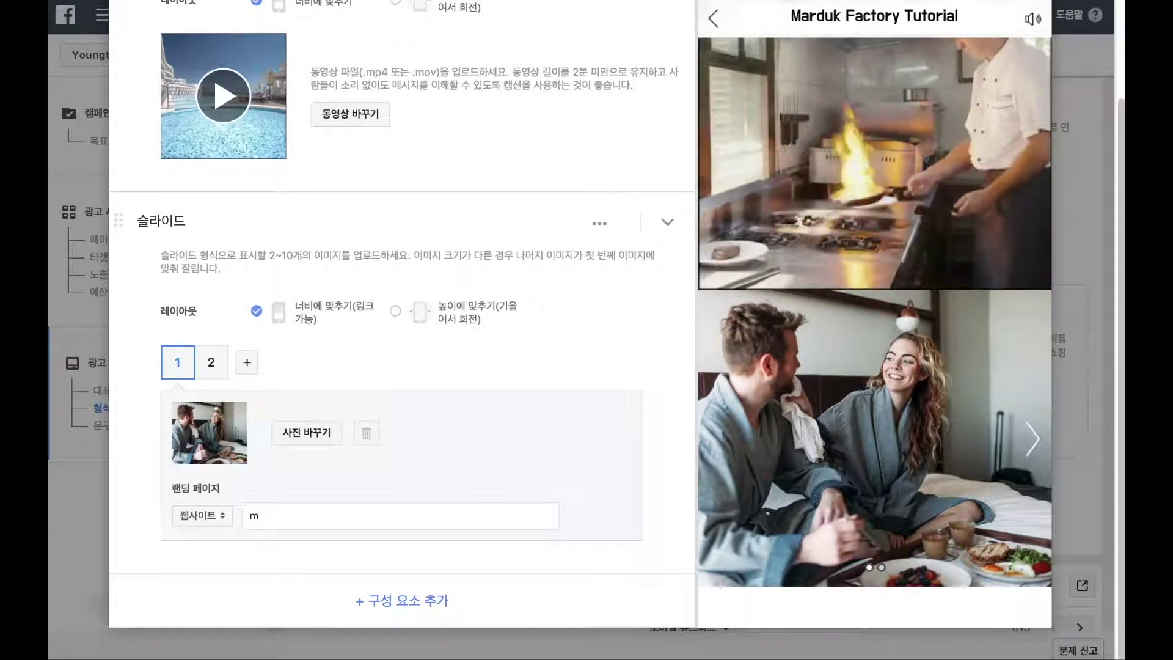
pyautogui.write('.naver.com')
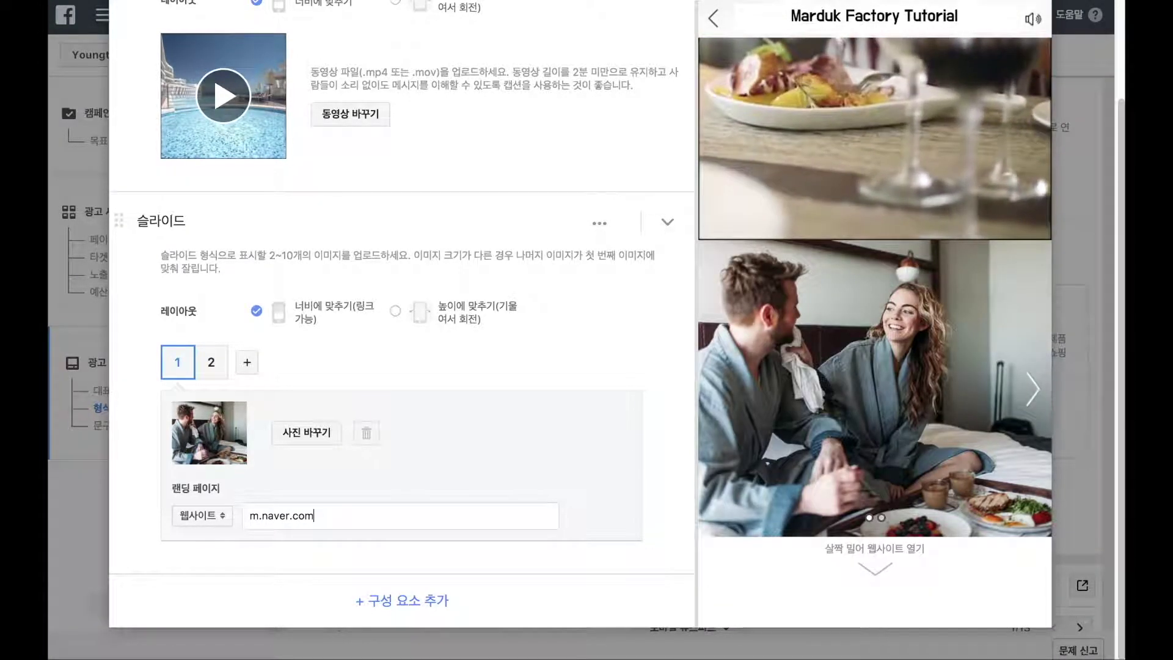
pyautogui.click(295, 555)
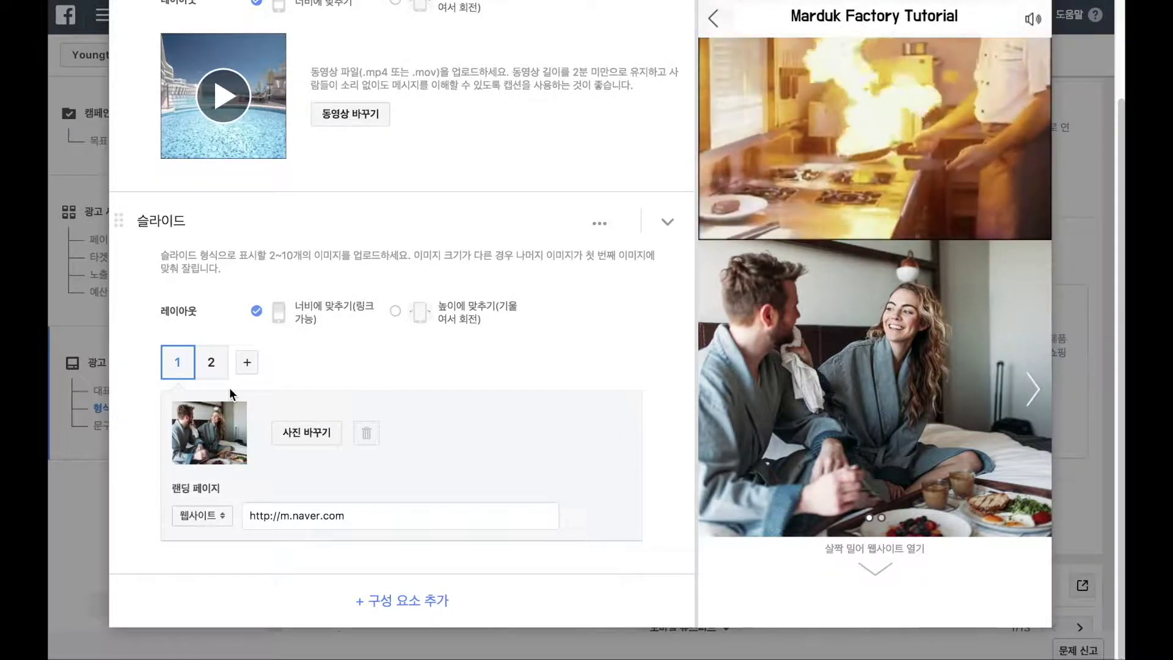
# Use the library photo of the palm trees as the image of slide 2, and return to slide 1.
pyautogui.click(216, 366)
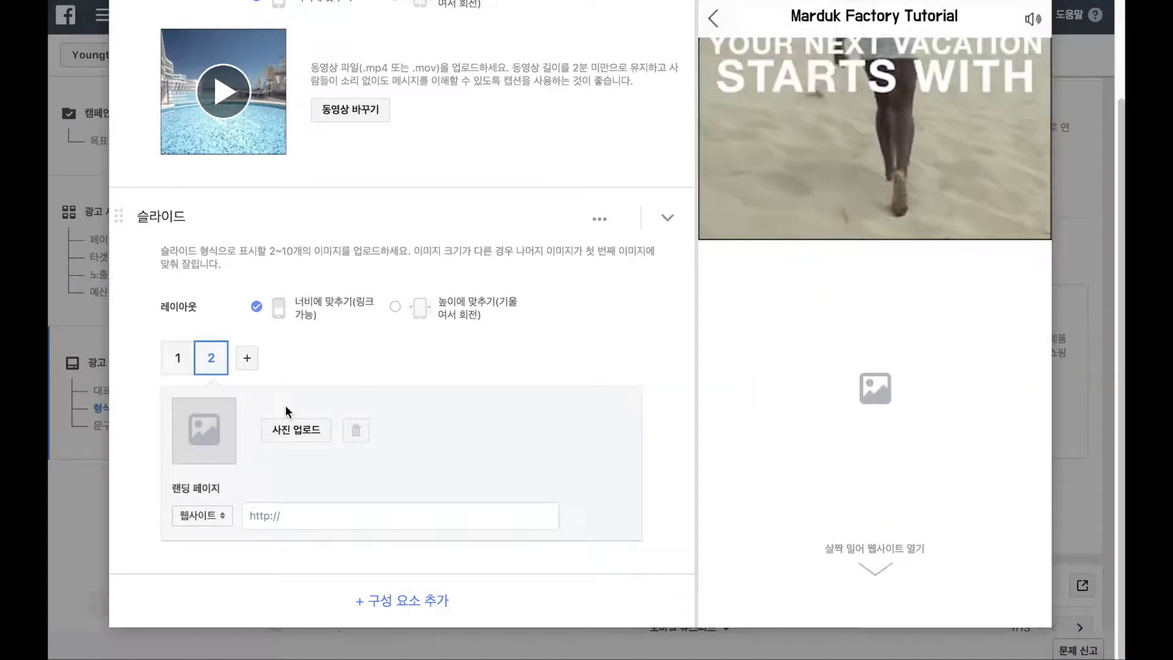
pyautogui.click(296, 430)
pyautogui.click(653, 223)
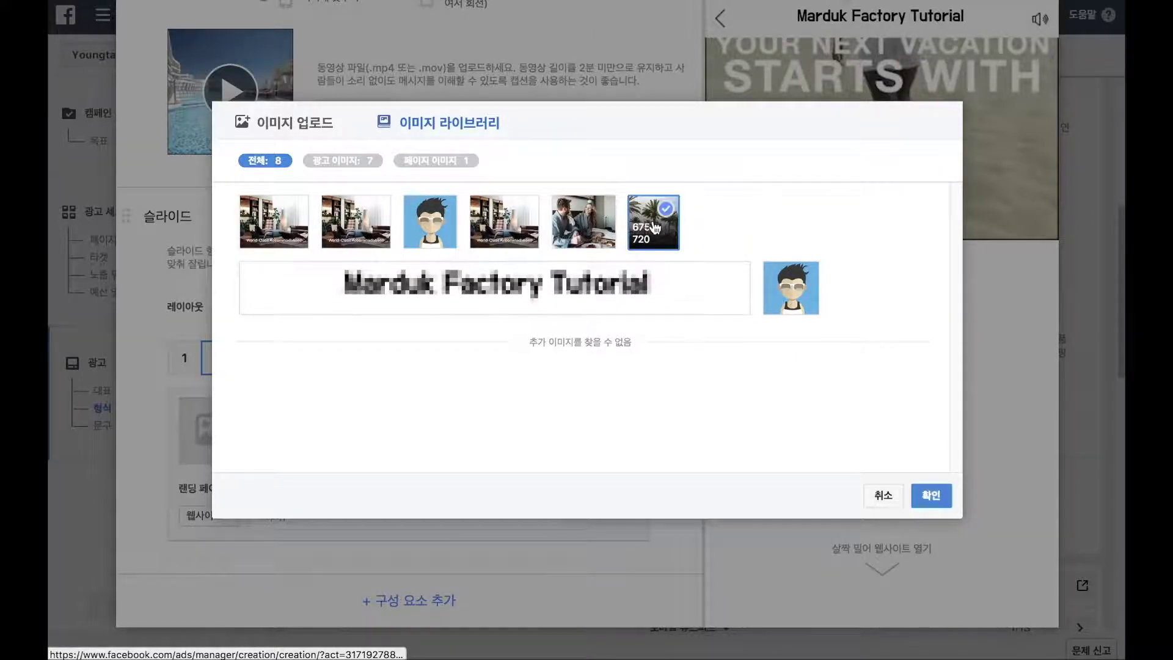
pyautogui.click(931, 495)
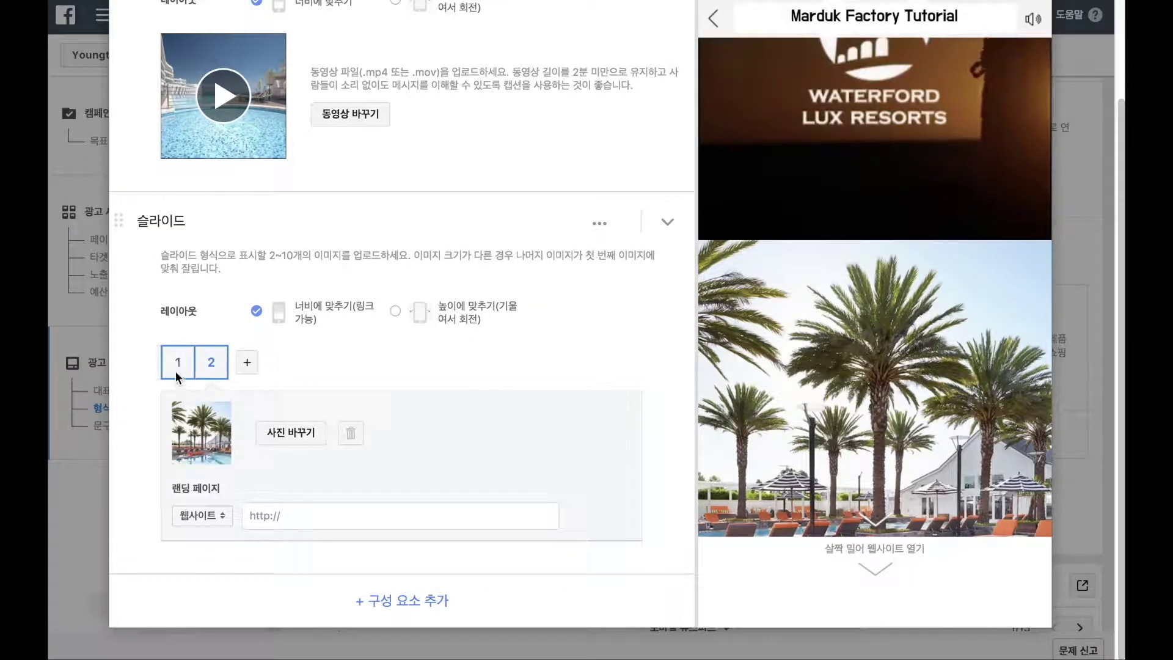
pyautogui.click(175, 373)
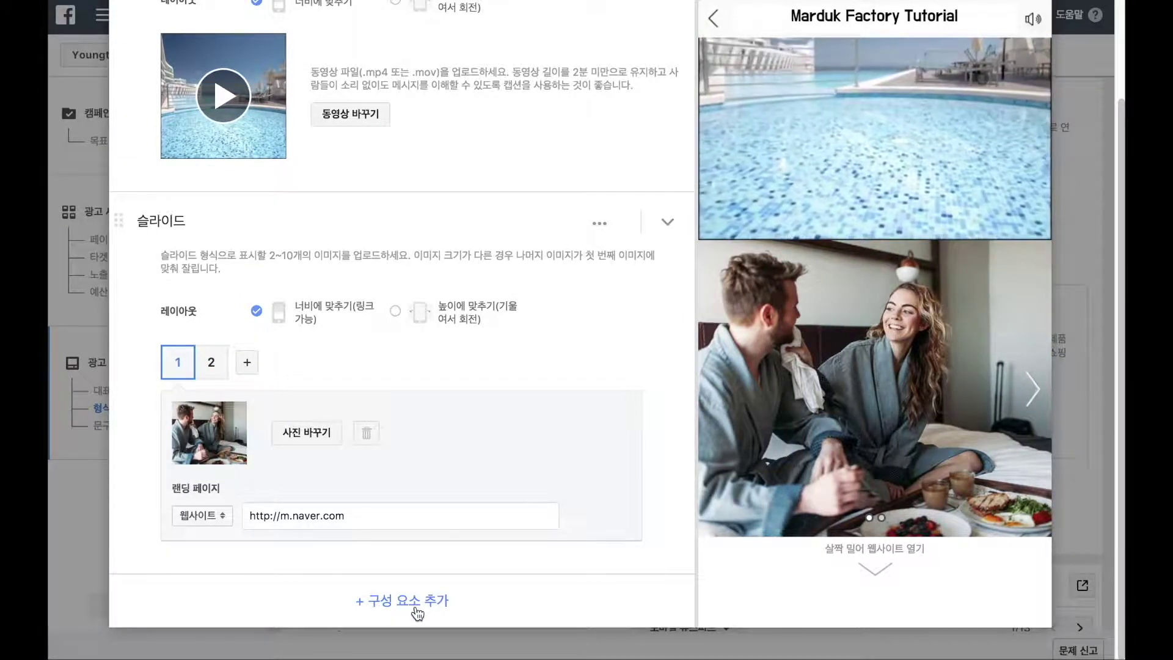
# Add a photo component below the slides with the tap-to-expand fit-to-width layout and the World-Class Accommodations lounge photo.
pyautogui.click(416, 607)
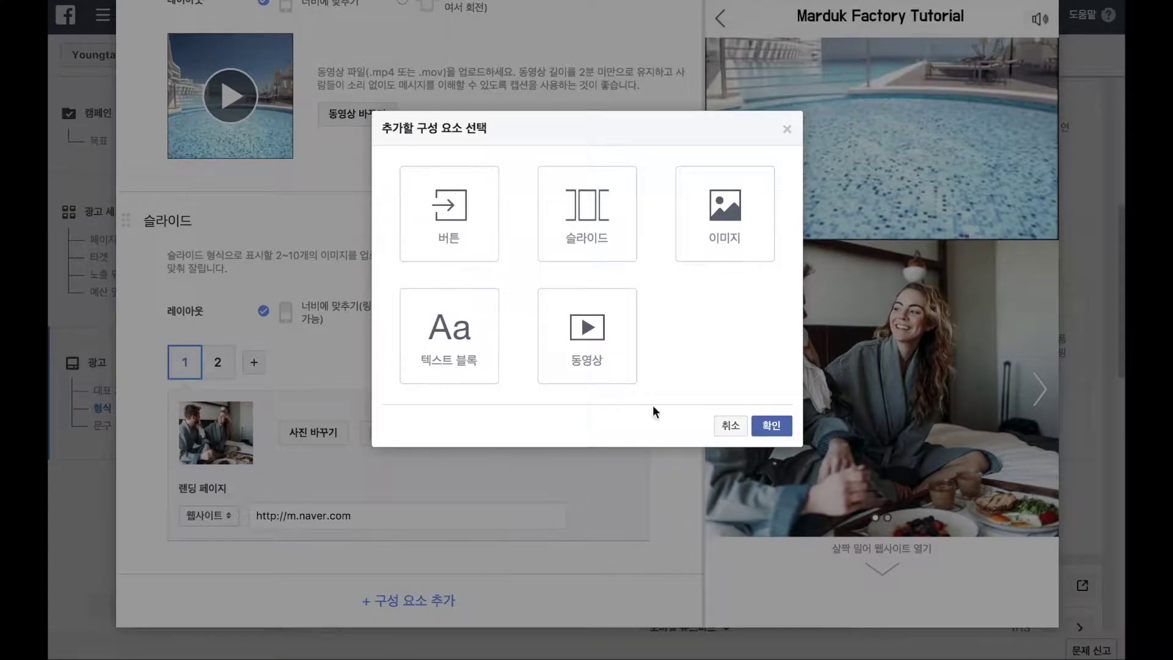
pyautogui.click(727, 232)
pyautogui.click(771, 425)
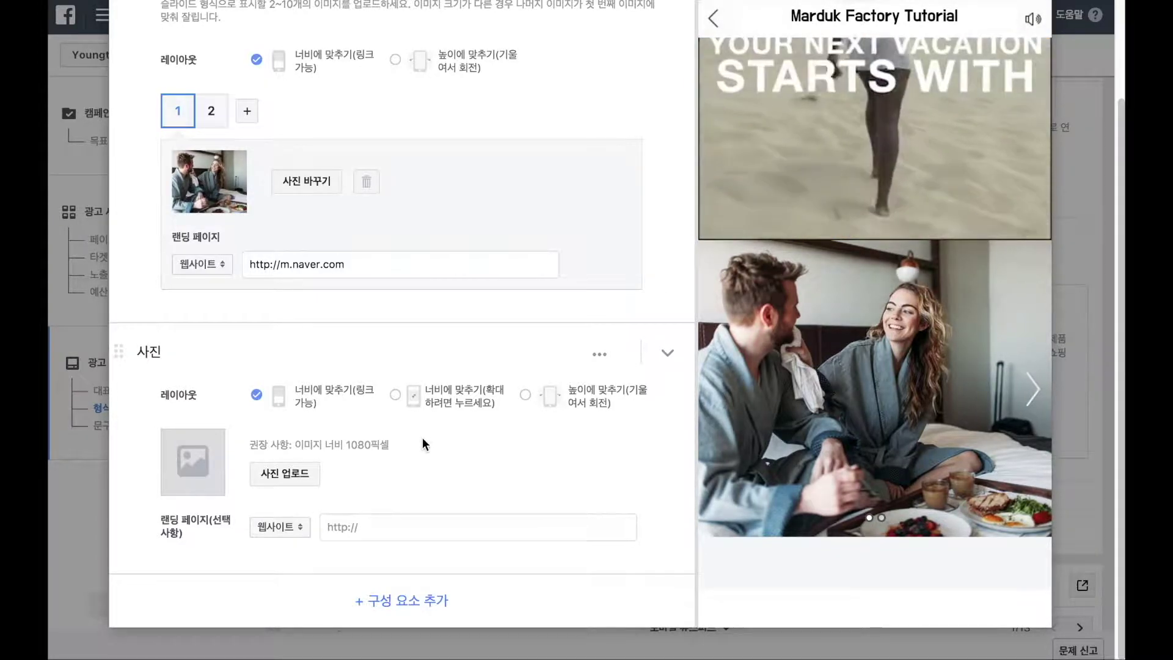
pyautogui.click(396, 395)
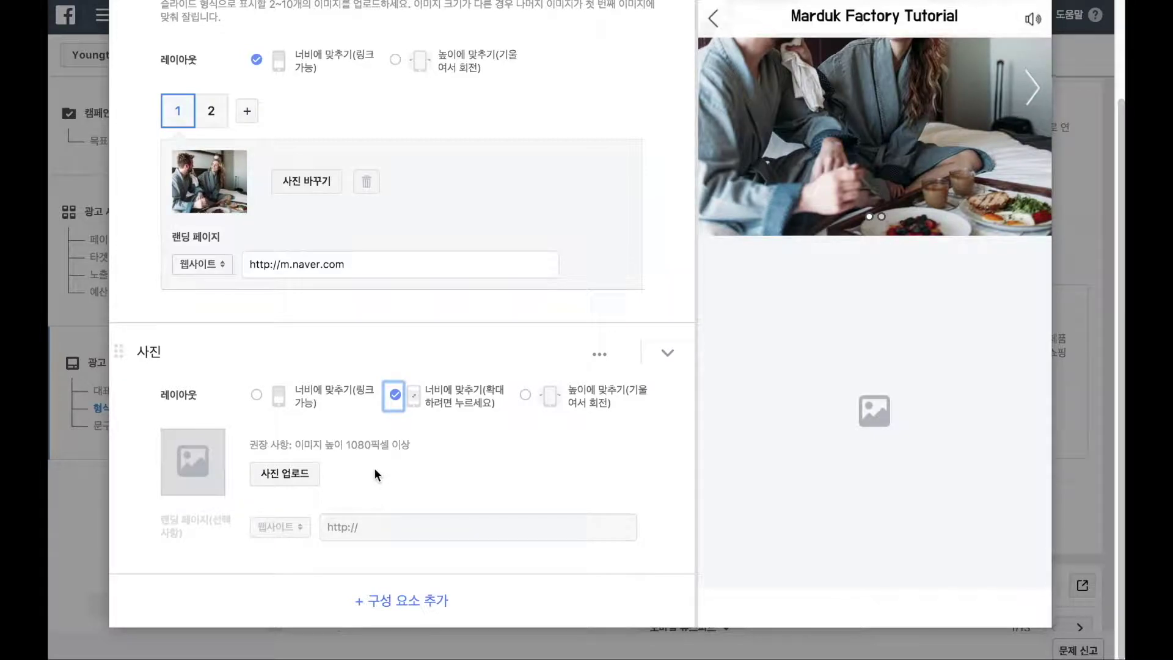
pyautogui.click(304, 474)
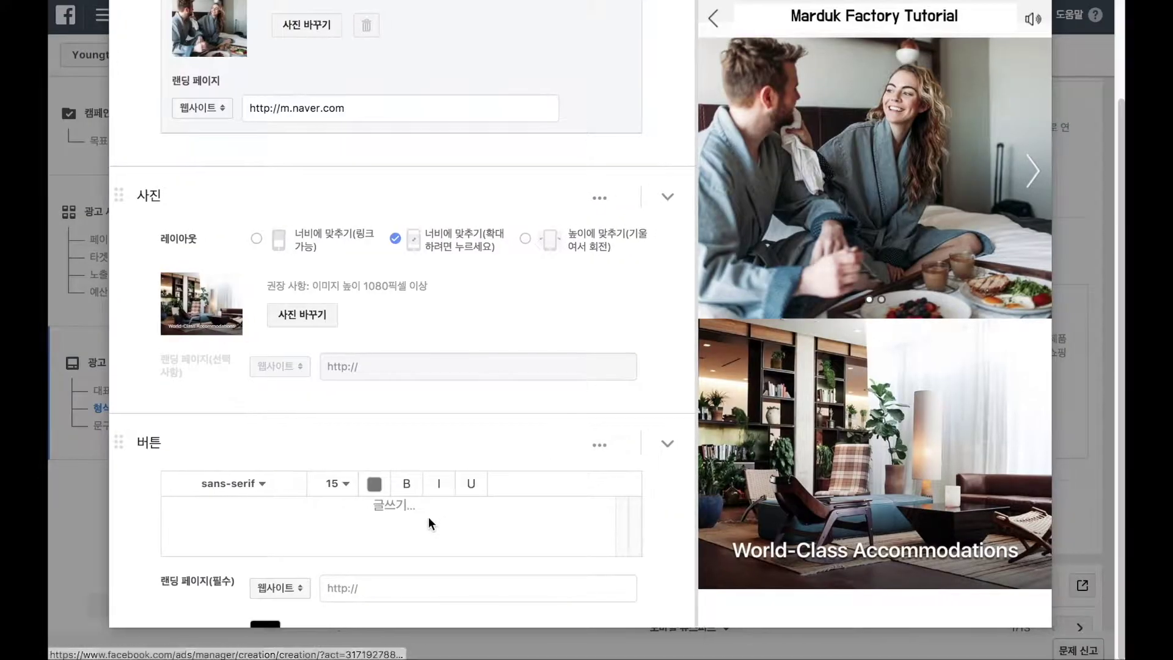
# Add a button component below the photo, labelled "더 알아보기", with m.naver.com as its landing page website.
pyautogui.scroll(-4, 412, 427)
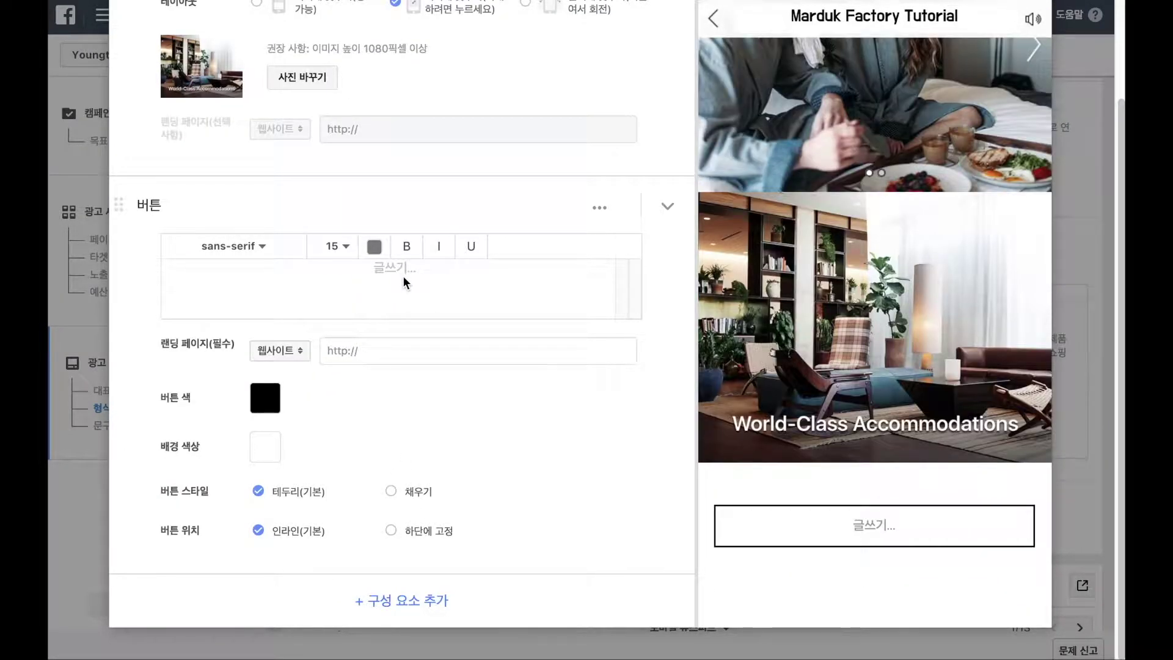
pyautogui.write('더 알아보기')
pyautogui.click(397, 353)
pyautogui.write('m.naver.com')
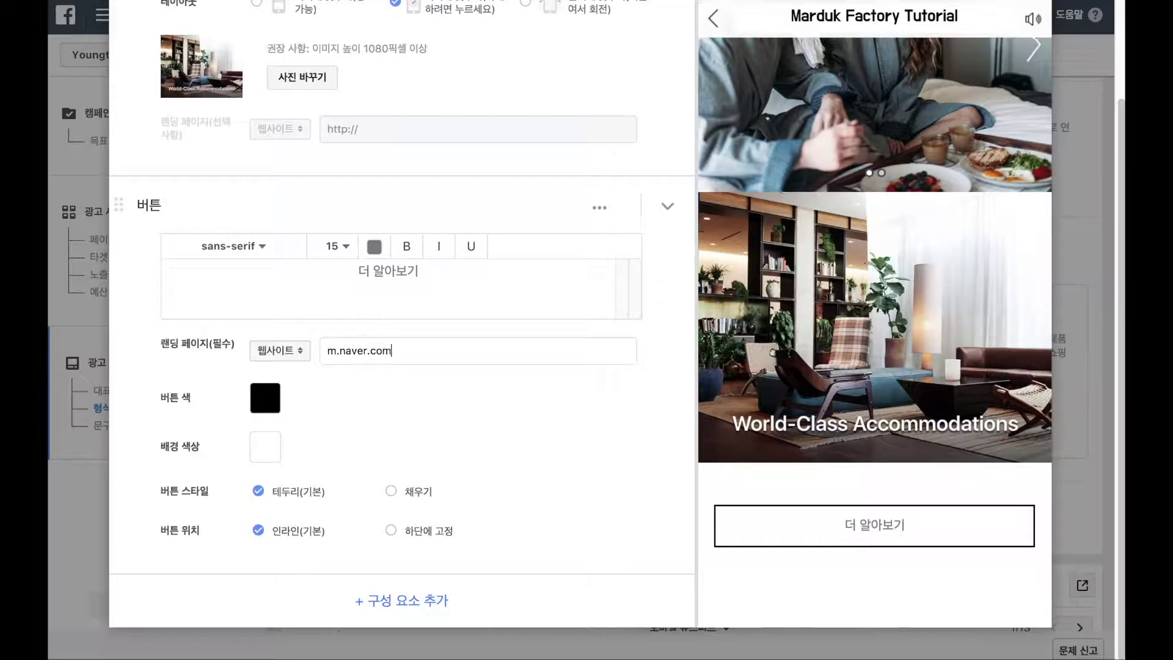
pyautogui.click(385, 418)
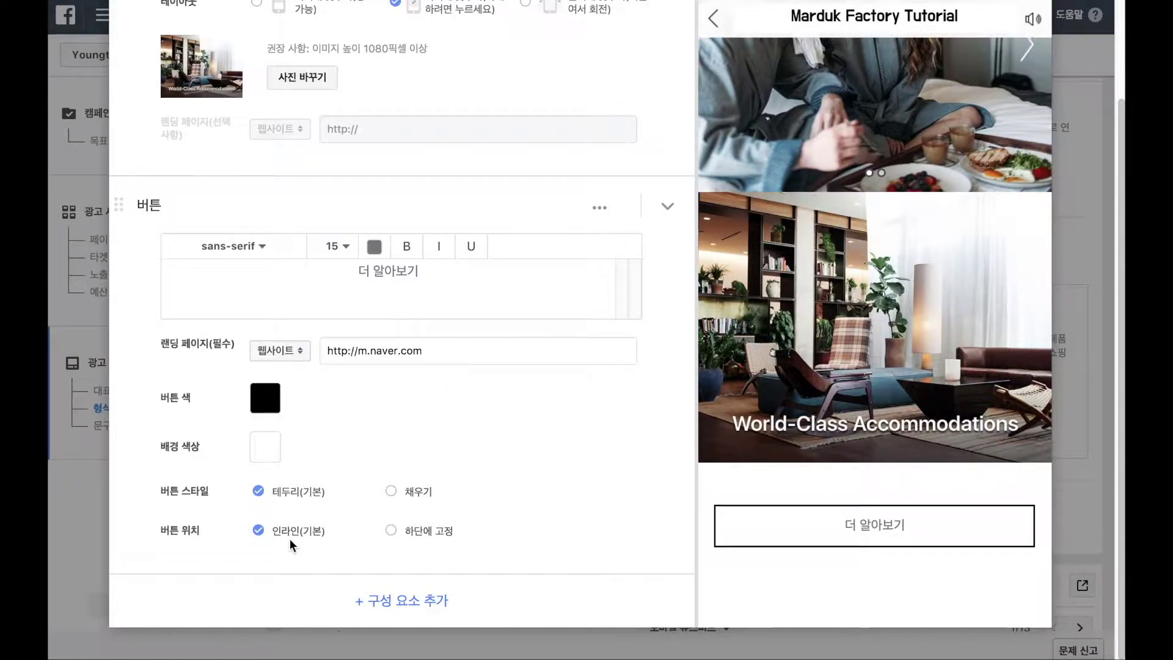
# Try the fixed-to-bottom position for the button, check it in the preview, and return the button to the inline position.
pyautogui.click(391, 530)
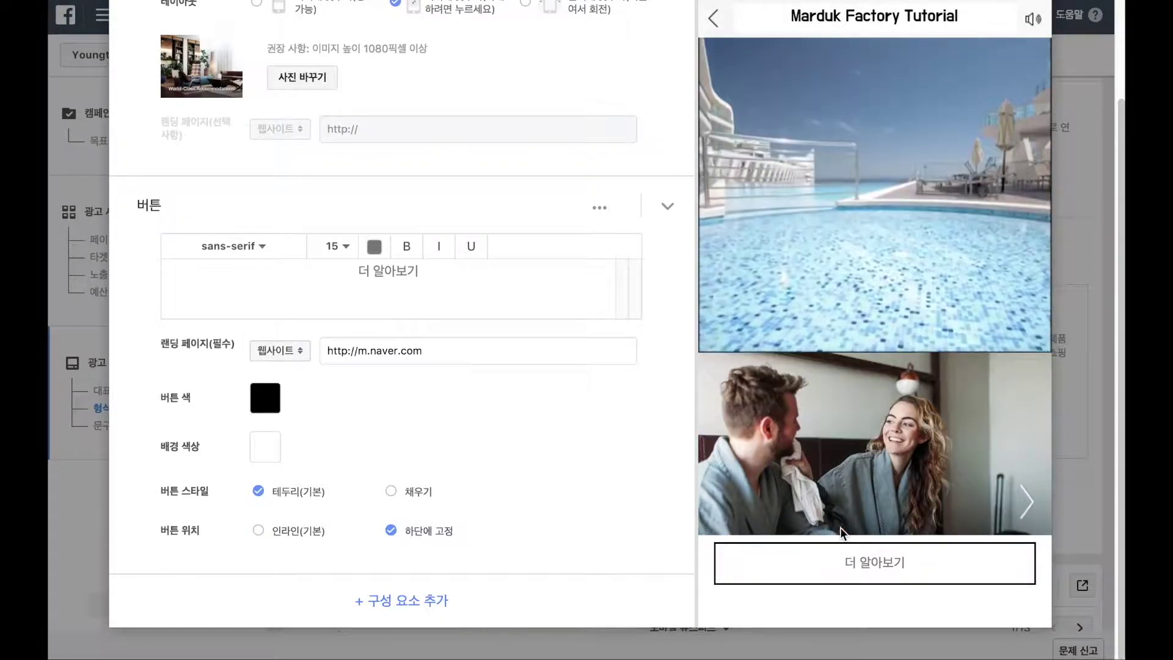
pyautogui.scroll(-4, 840, 531)
pyautogui.scroll(2, 845, 576)
pyautogui.scroll(-6, 844, 577)
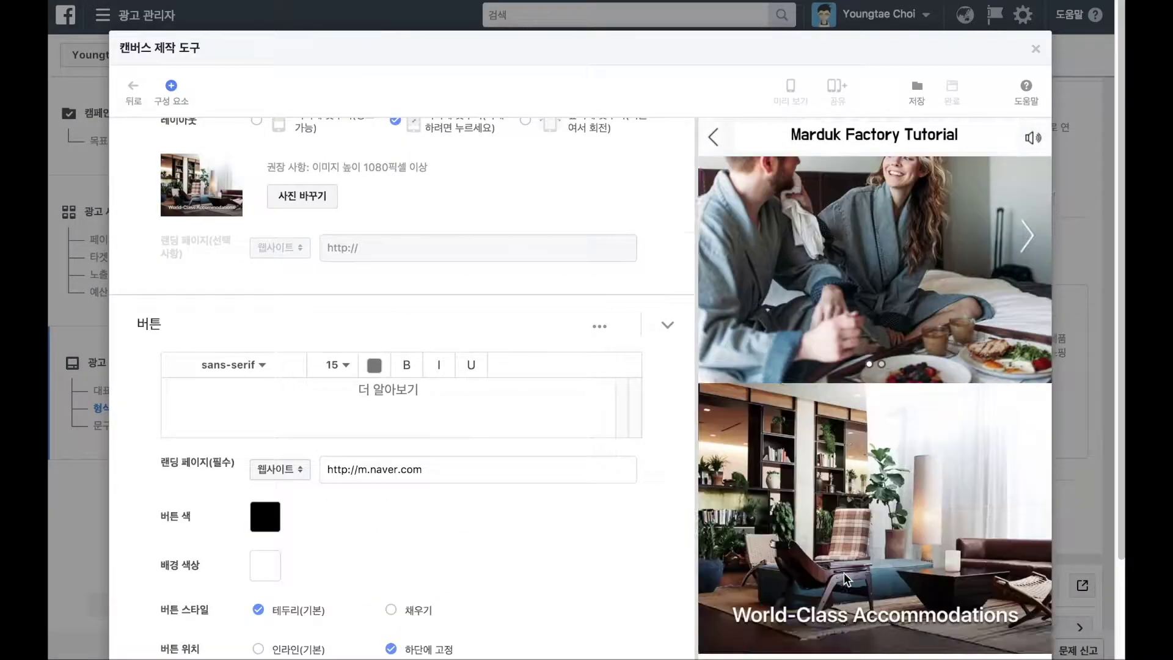
pyautogui.click(266, 531)
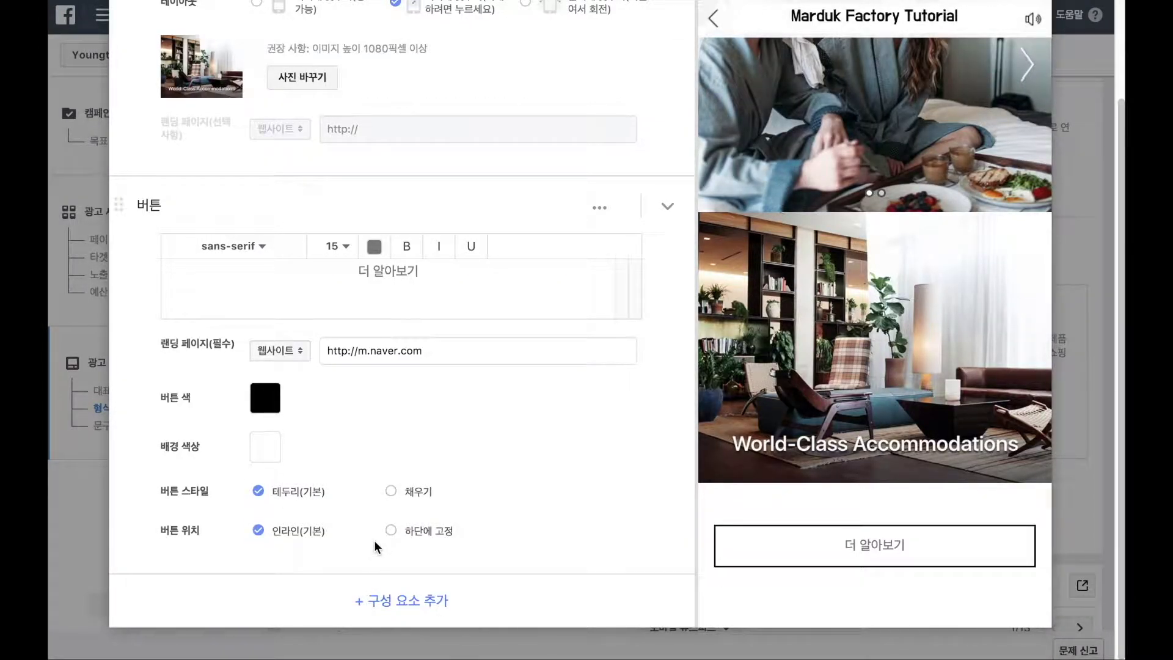
# Add a text block component below the button with the two lines "안녕하세요" and "반갑습니다.".
pyautogui.click(406, 601)
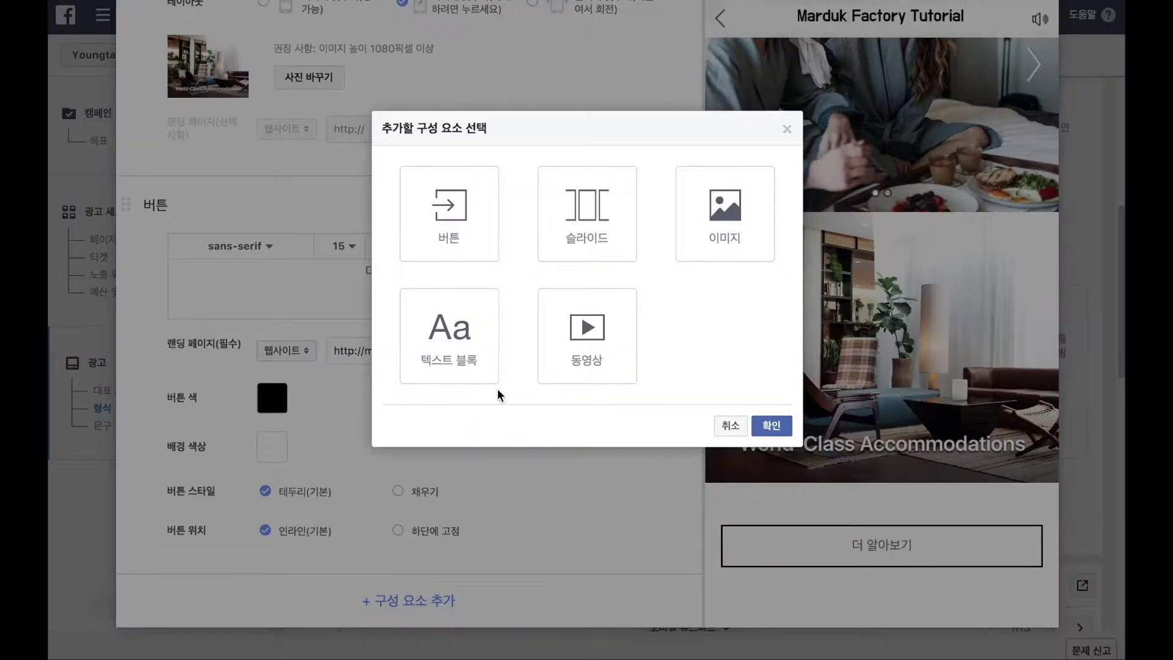
pyautogui.click(438, 336)
pyautogui.click(771, 425)
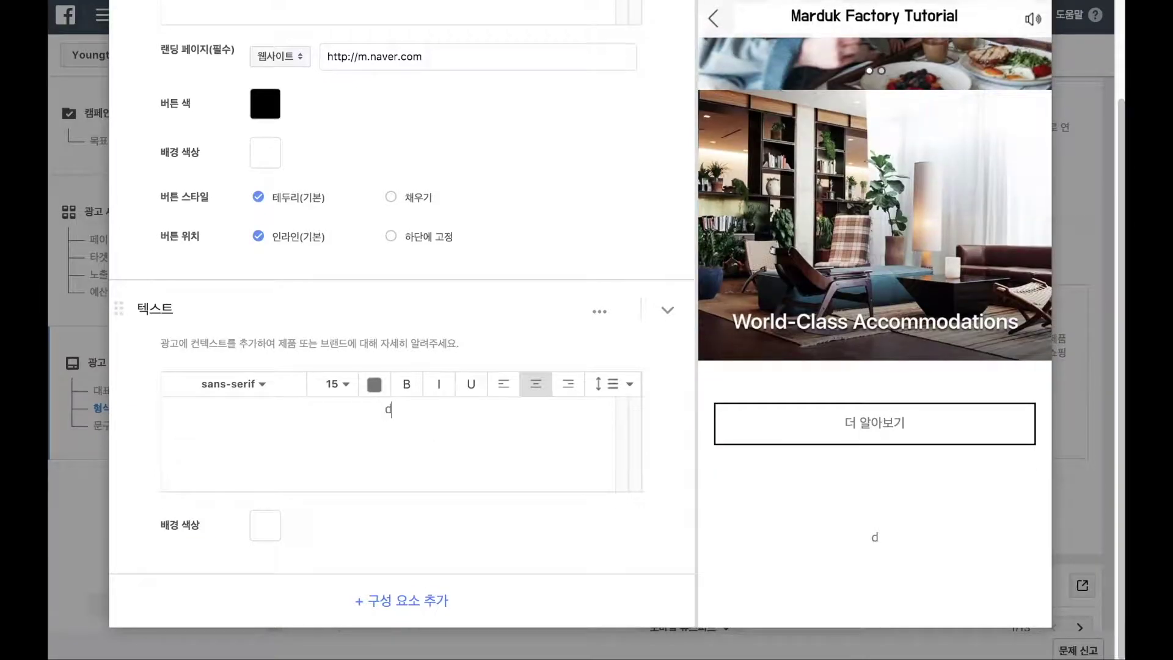
pyautogui.click(387, 408)
pyautogui.write('안녕하세요')
pyautogui.press('Return')
pyautogui.write('밴갑습니다.')
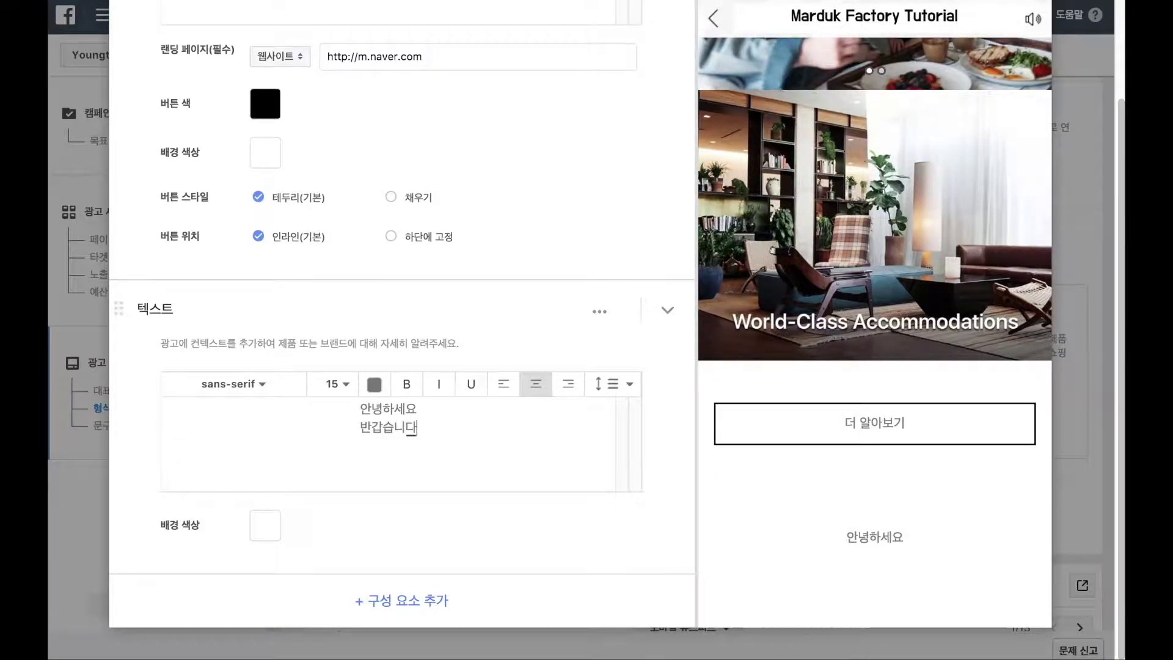
pyautogui.click(353, 577)
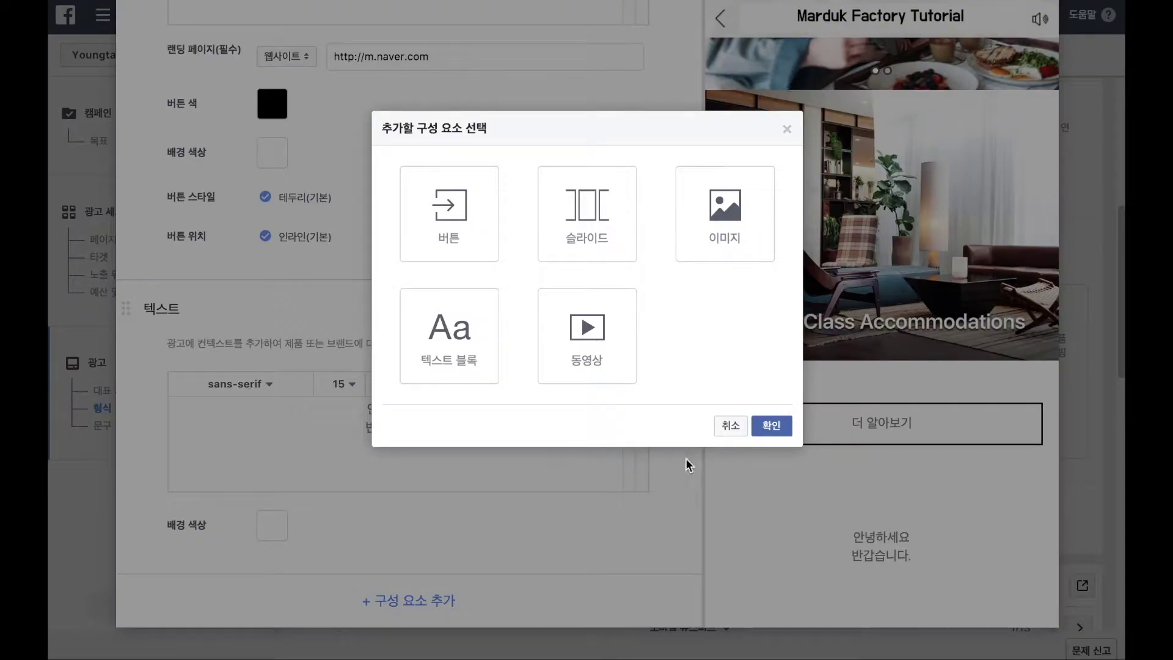
pyautogui.click(729, 426)
# Set the background color of the text block to a dark maroon red.
pyautogui.click(267, 529)
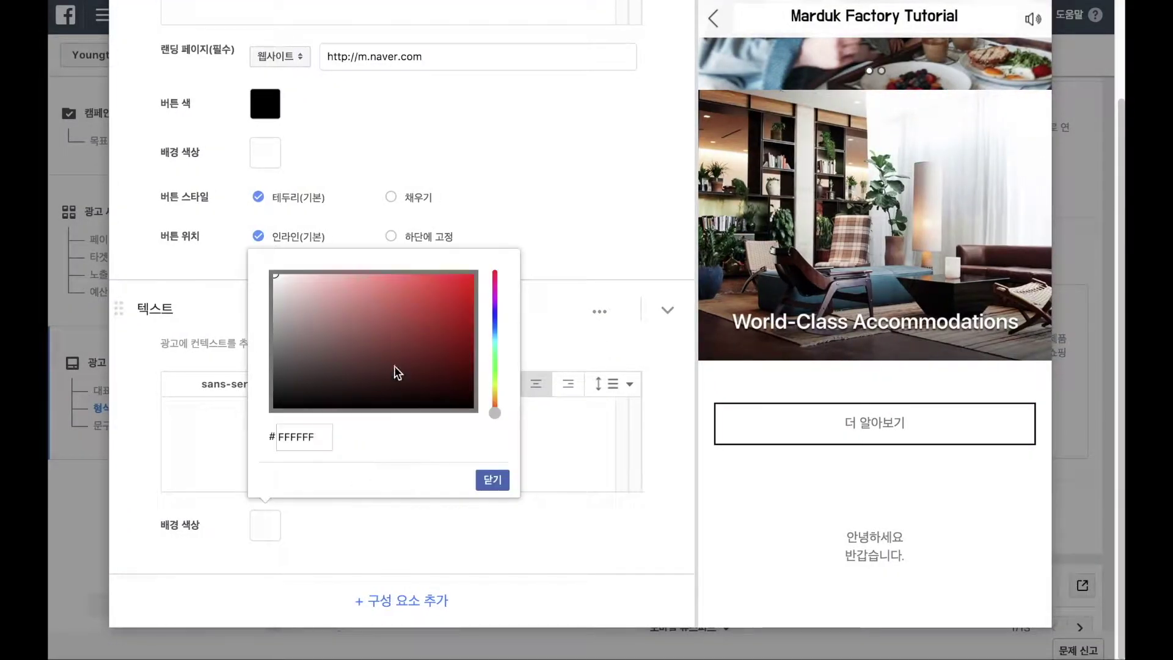
pyautogui.click(403, 378)
pyautogui.click(492, 479)
pyautogui.click(447, 559)
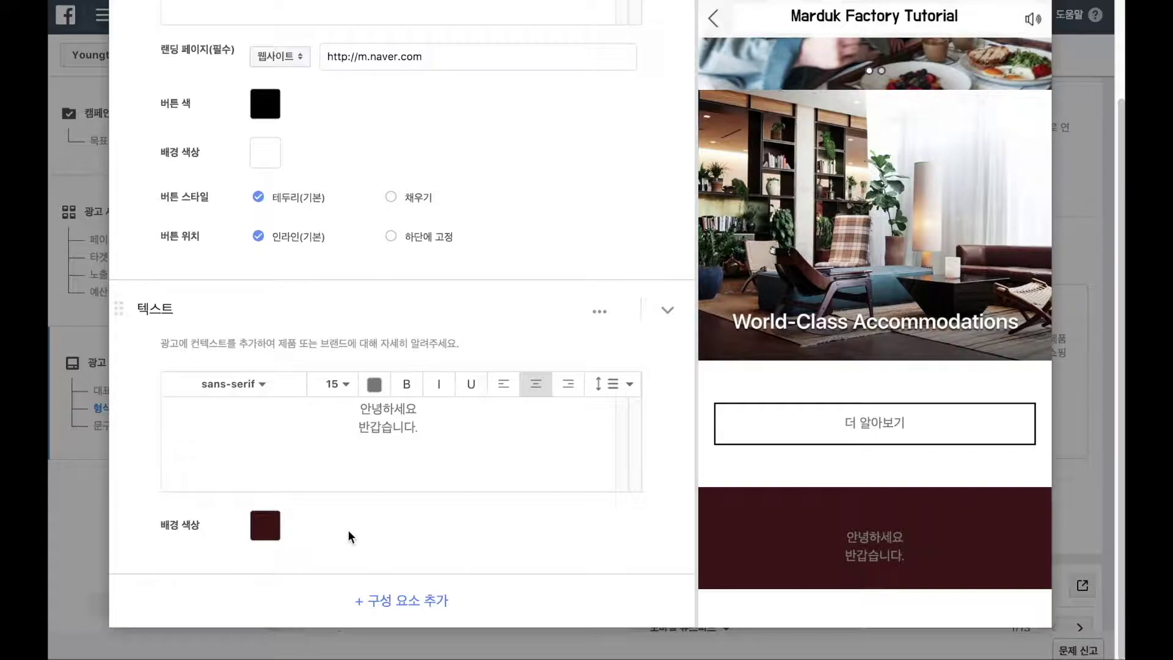
# Review the canvas preview and show the advanced settings of the lounge photo component.
pyautogui.scroll(1, 403, 489)
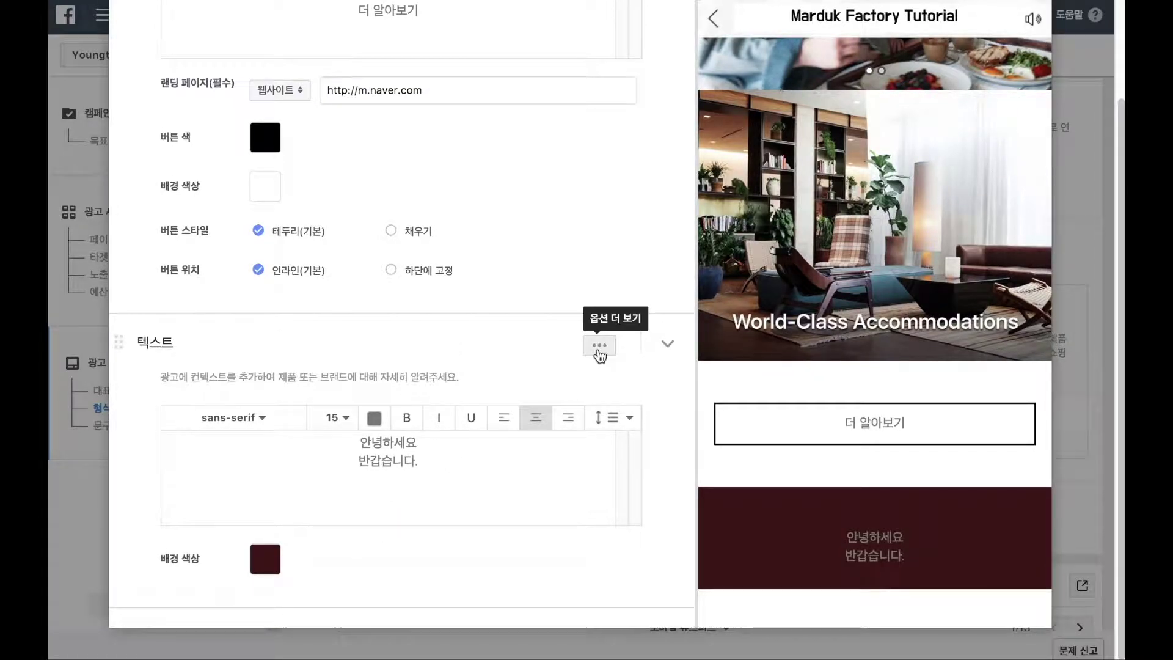
pyautogui.scroll(3, 599, 354)
pyautogui.scroll(5, 782, 345)
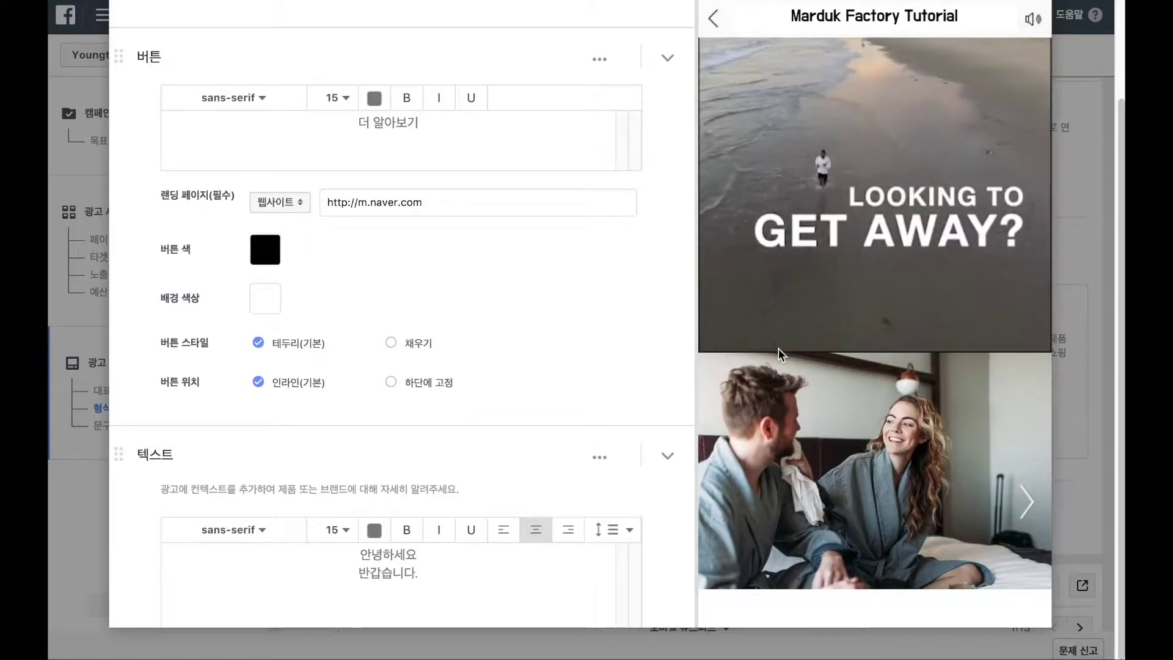
pyautogui.scroll(-10, 778, 348)
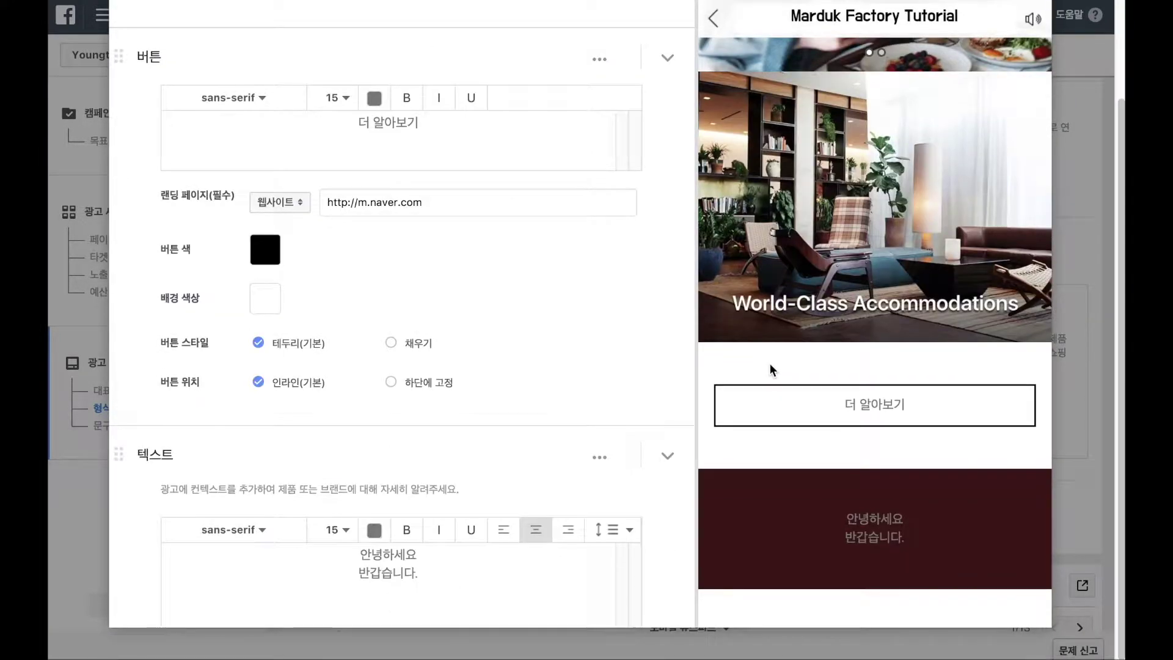
pyautogui.scroll(2, 702, 367)
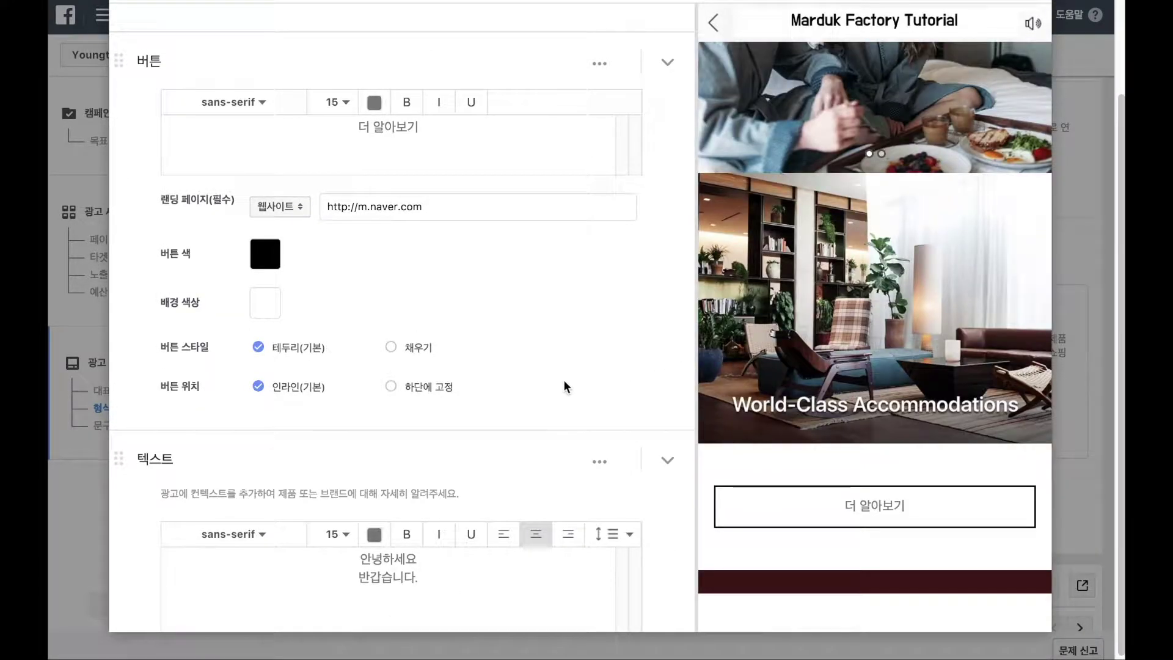
pyautogui.scroll(2, 563, 387)
pyautogui.scroll(5, 578, 383)
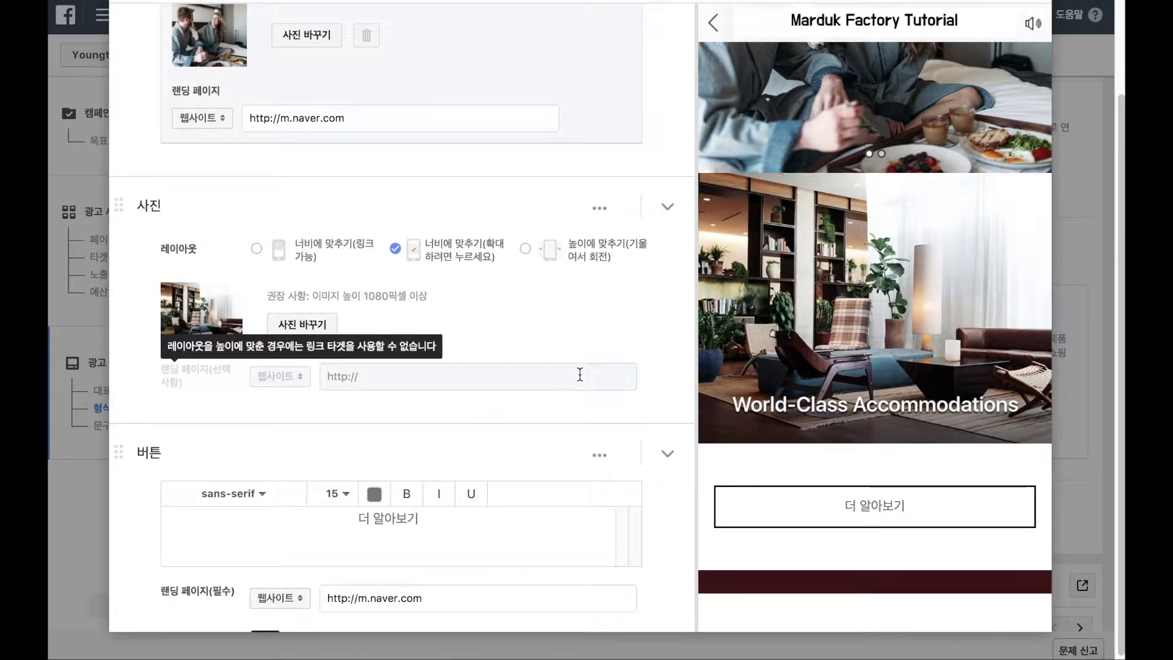
pyautogui.click(599, 208)
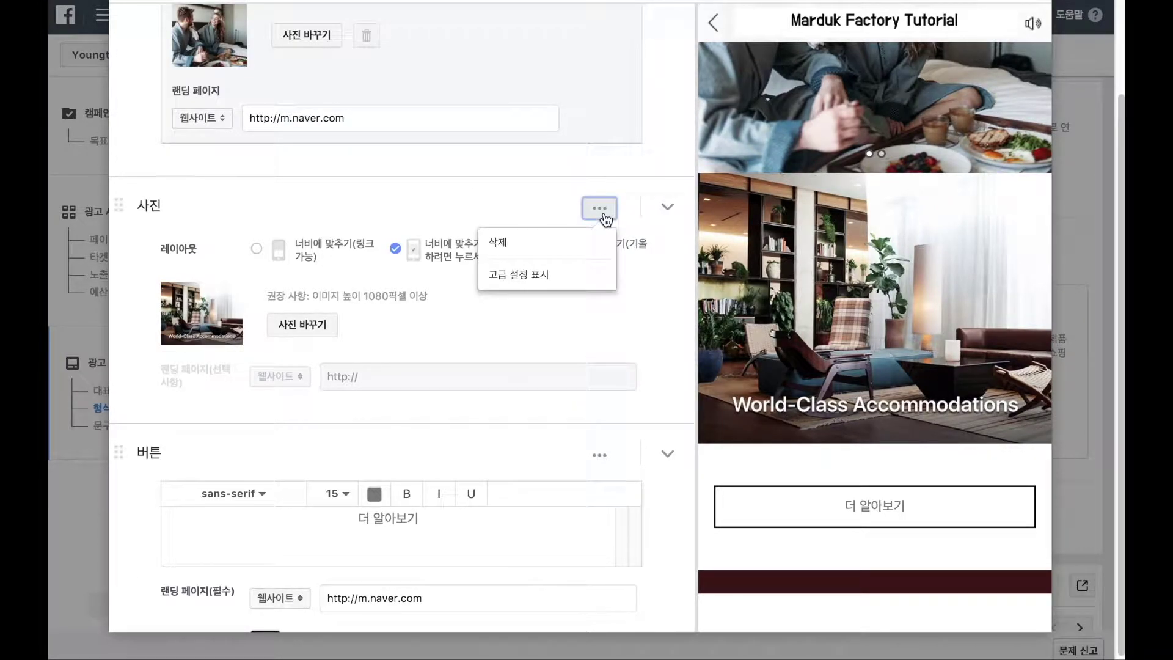
pyautogui.click(550, 271)
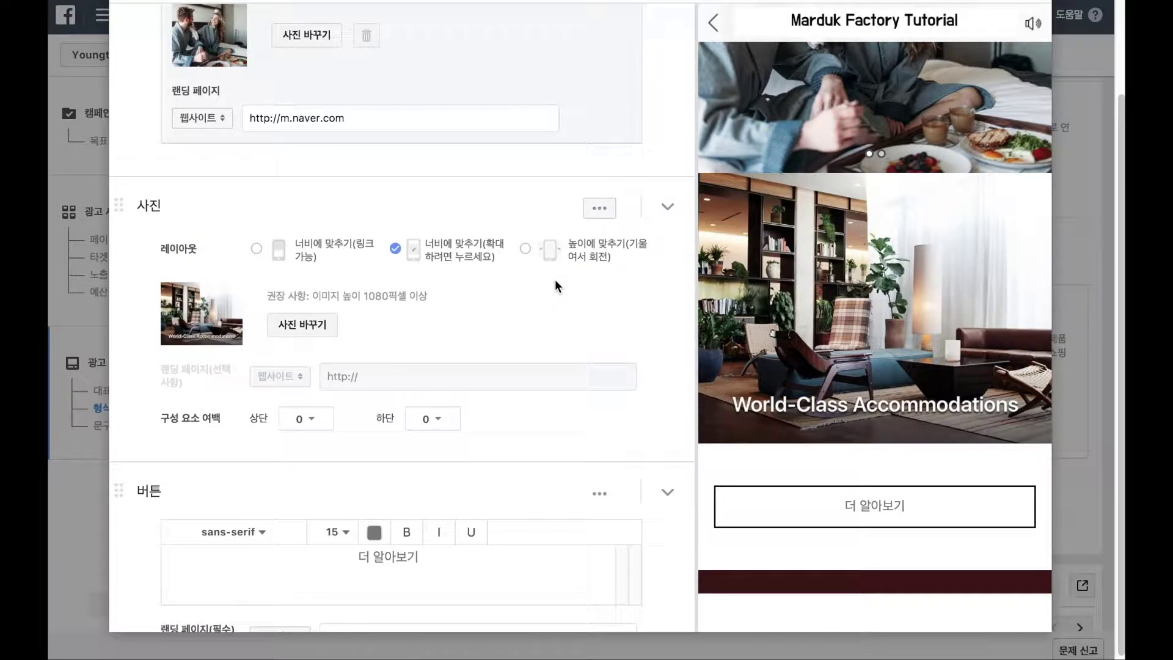
# Set both the top and bottom component margins of the lounge photo to 96.
pyautogui.click(313, 417)
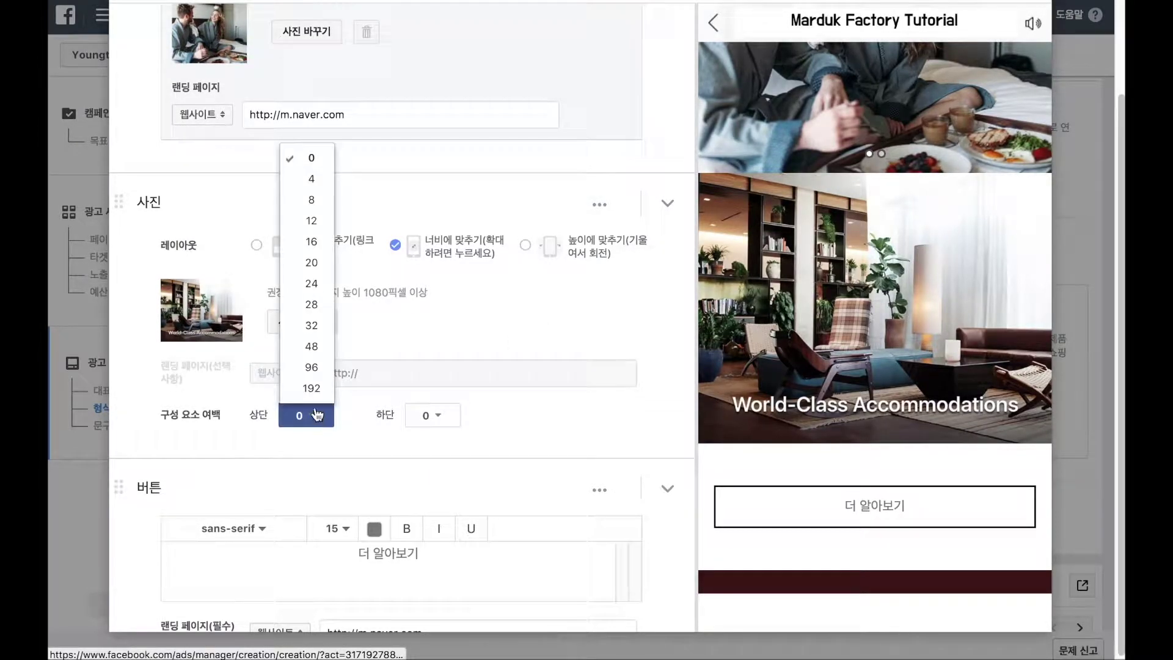
pyautogui.click(319, 365)
pyautogui.click(432, 394)
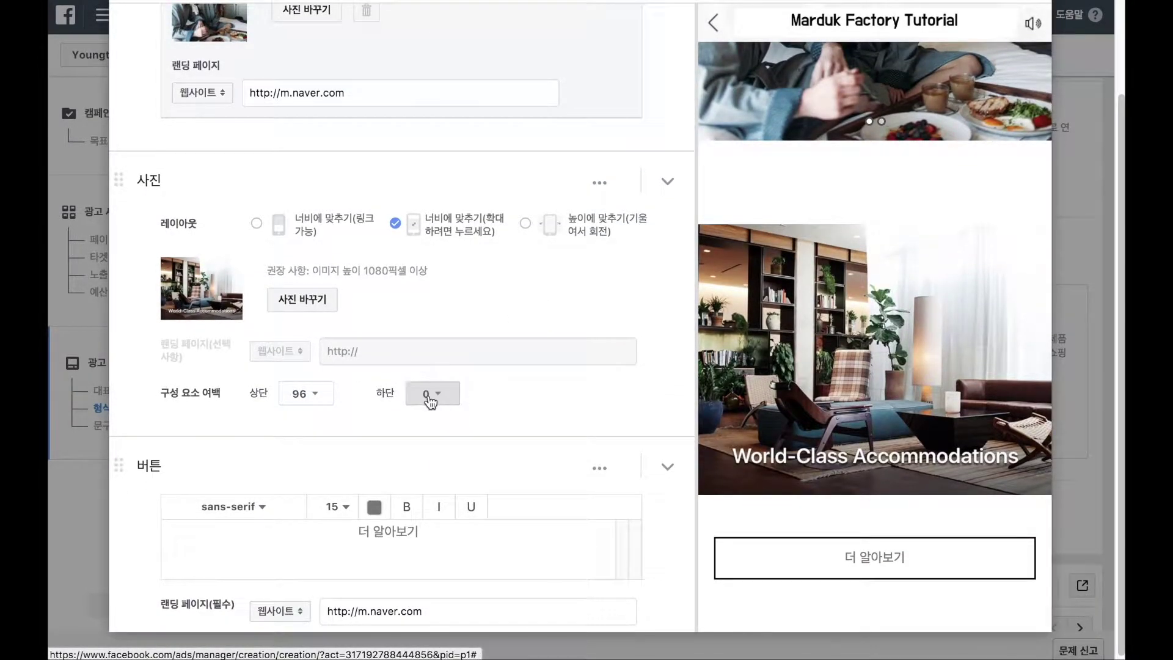
pyautogui.click(440, 350)
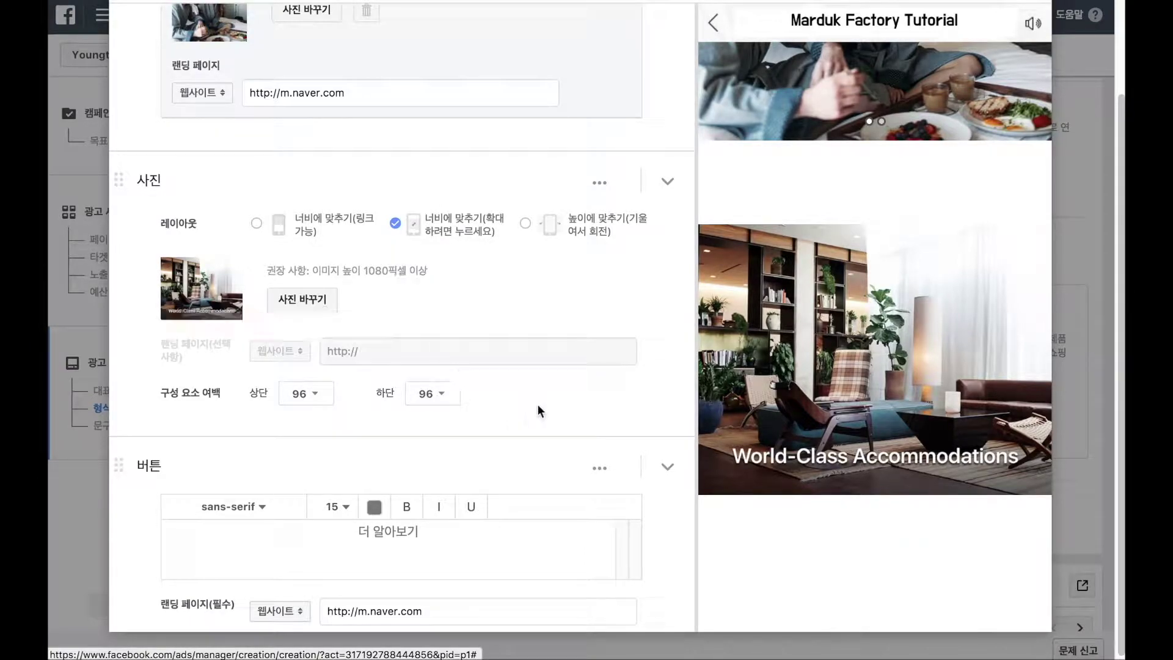
pyautogui.scroll(-3, 794, 418)
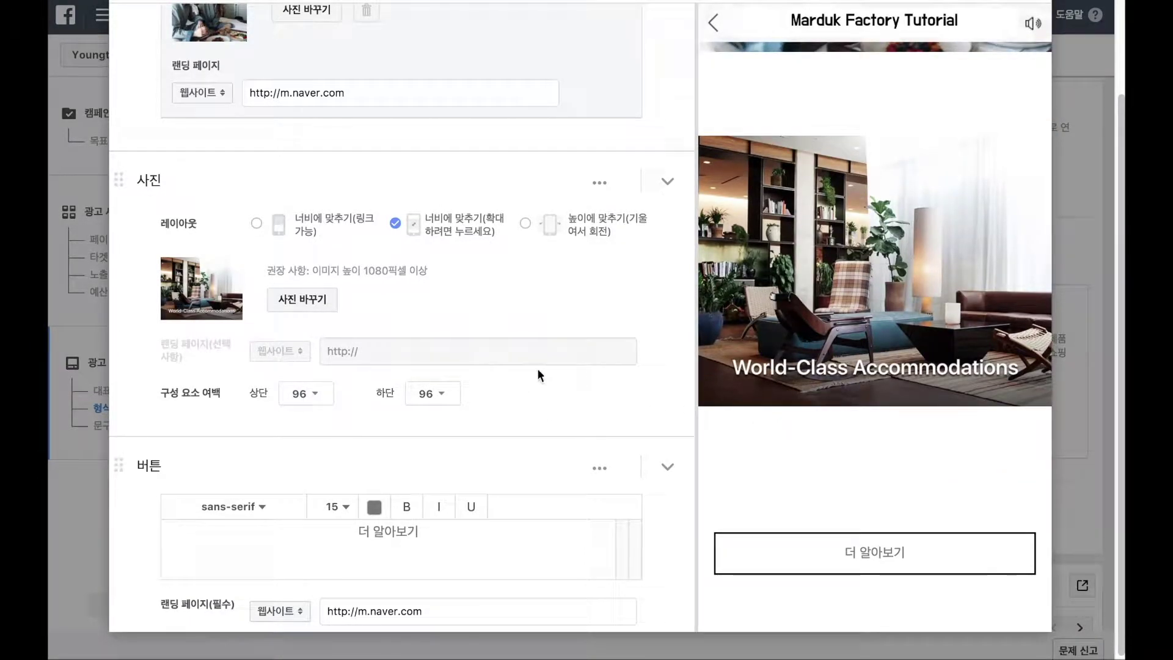
pyautogui.scroll(-1, 531, 378)
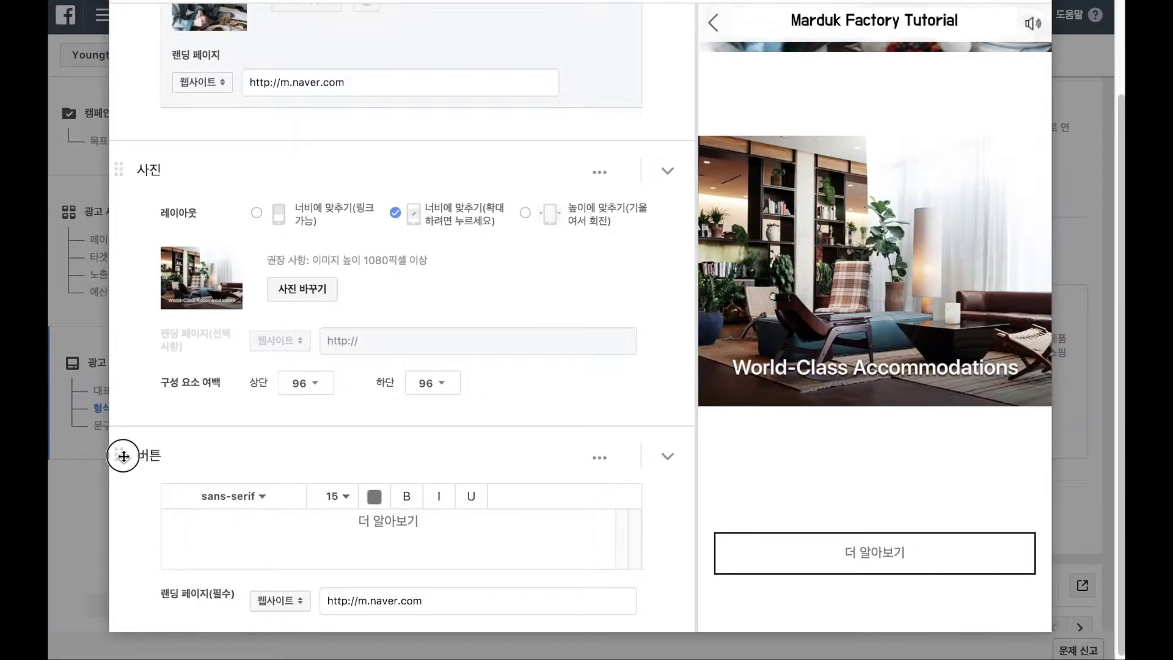
# Move the button component above the lounge photo component, directly below the slides.
pyautogui.moveTo(124, 456); pyautogui.dragTo(153, 82)
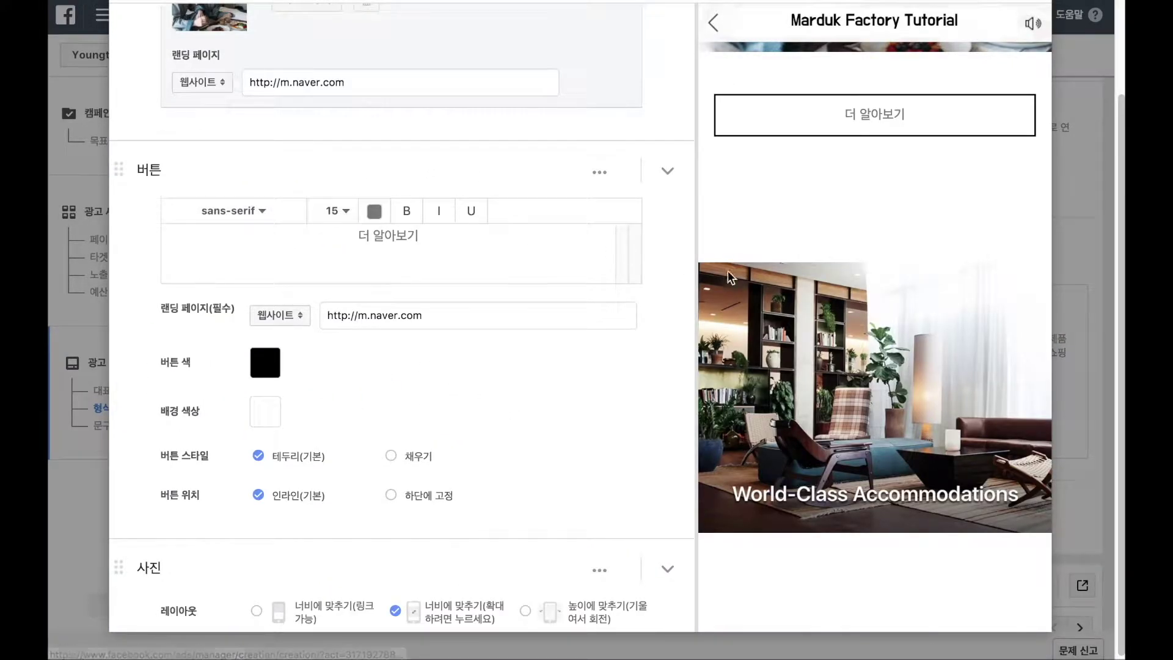
pyautogui.scroll(-1, 390, 347)
pyautogui.scroll(2, 390, 347)
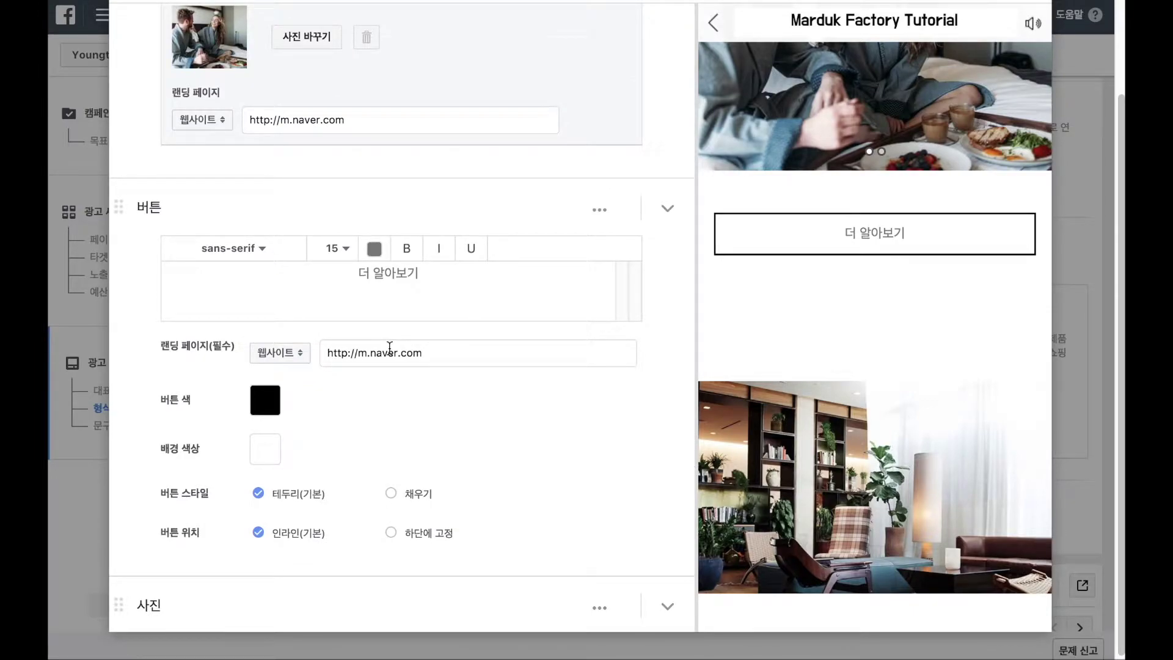
# Expand the canvas settings and switch the theme to the dark preset.
pyautogui.scroll(10, 390, 347)
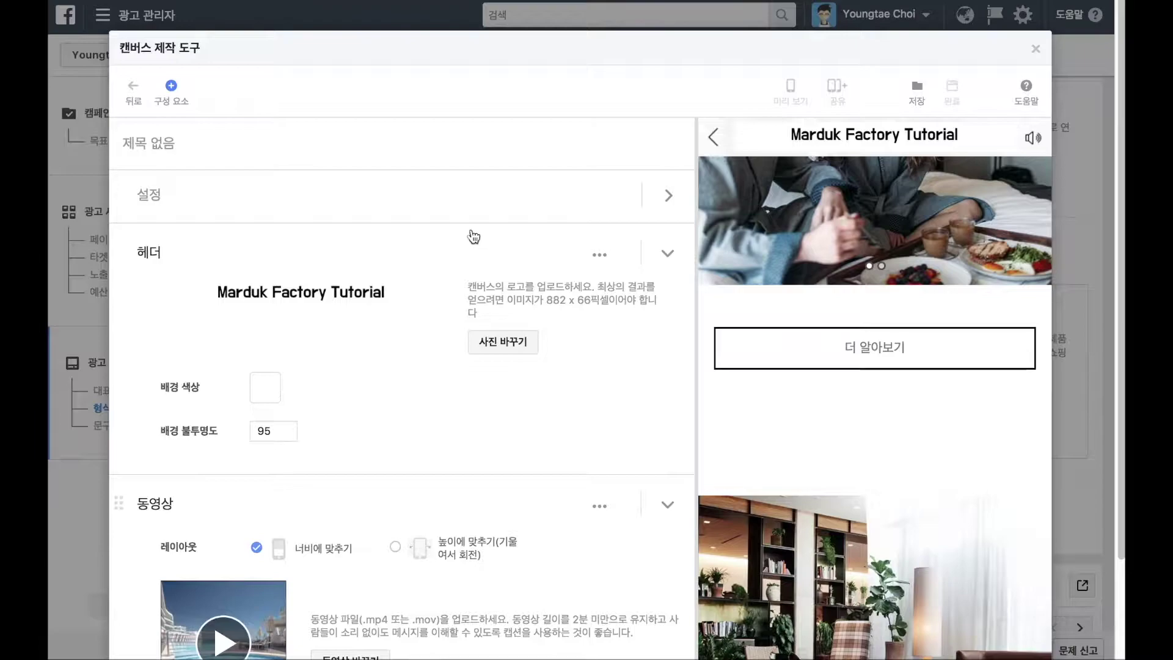
pyautogui.click(667, 195)
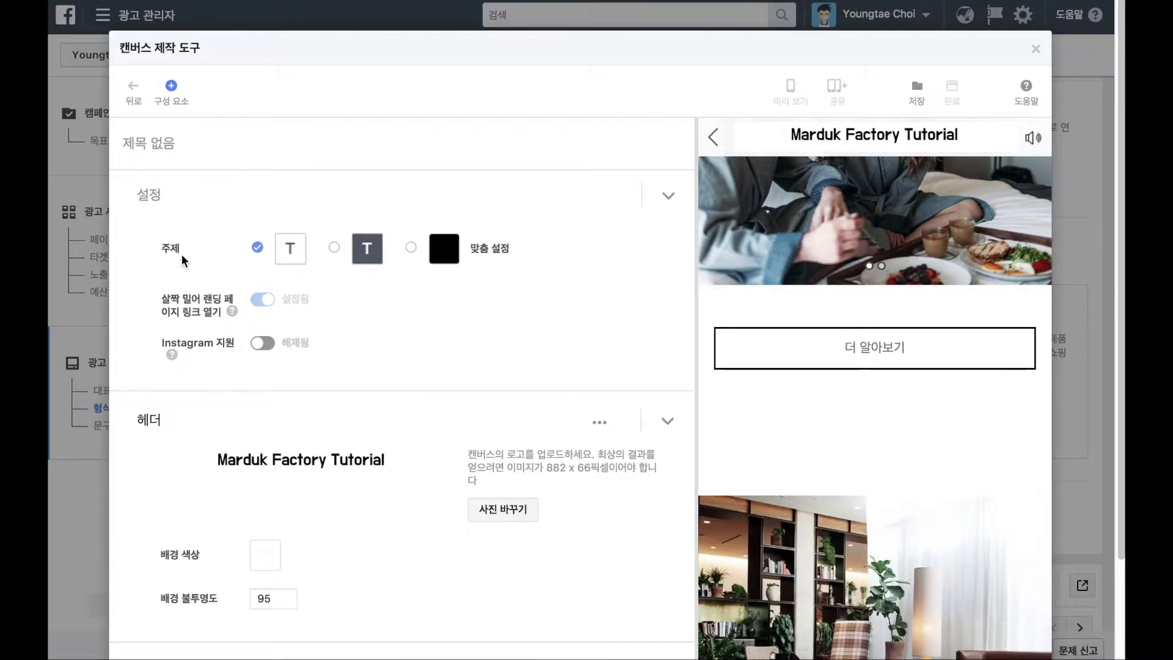
pyautogui.click(335, 248)
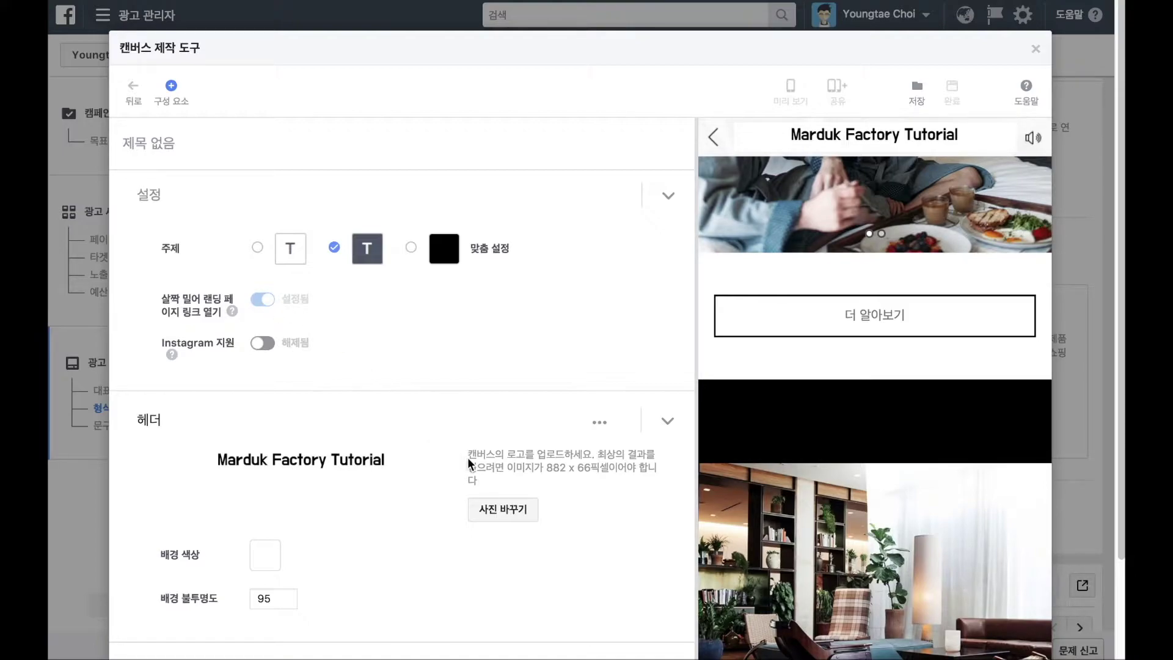
pyautogui.scroll(-10, 466, 458)
pyautogui.scroll(-2, 411, 496)
pyautogui.scroll(12, 355, 525)
pyautogui.scroll(-2, 302, 384)
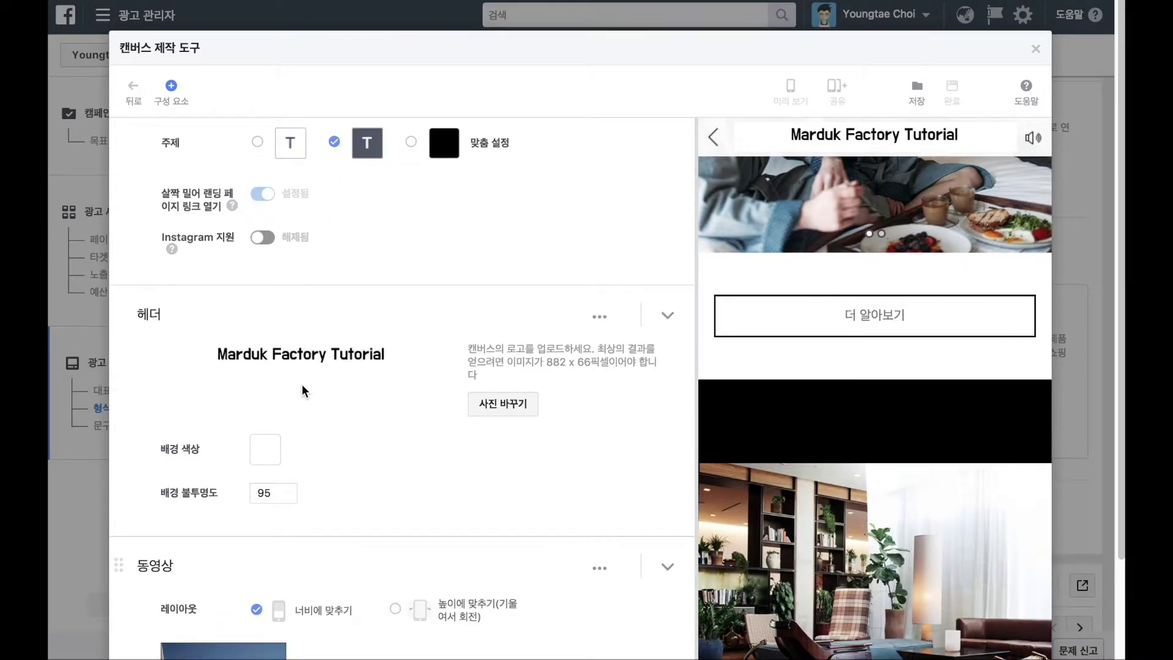
pyautogui.scroll(1, 289, 257)
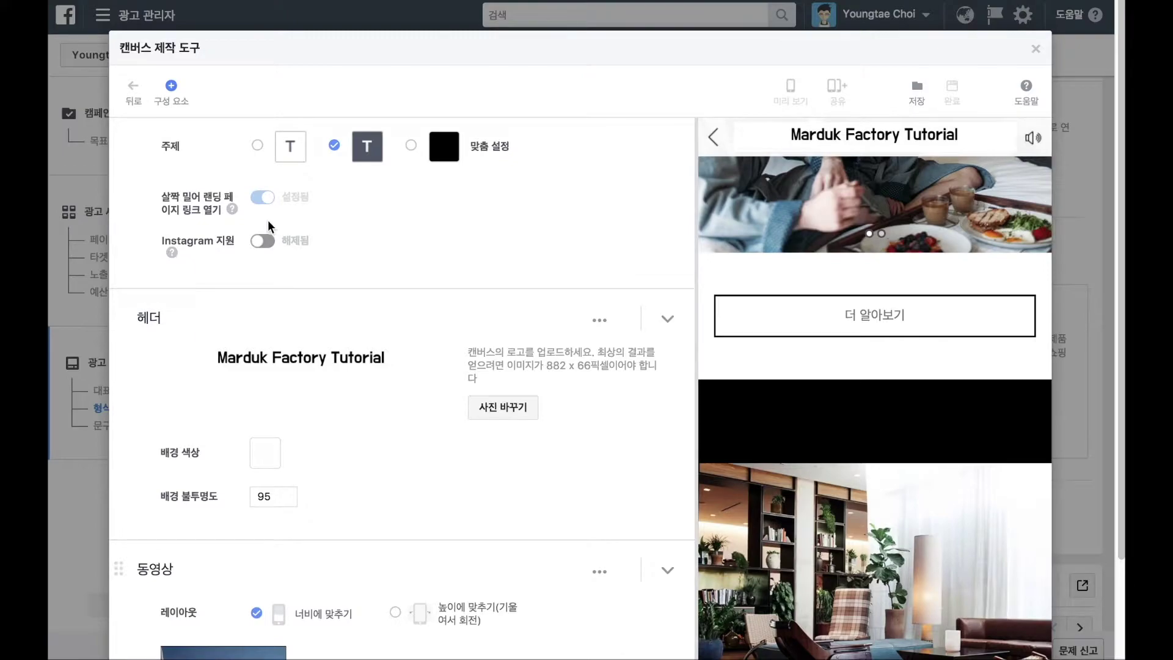
# Set the position of the 더 알아보기 button component to 하단에 고정 (fixed to the bottom).
pyautogui.scroll(-12, 326, 397)
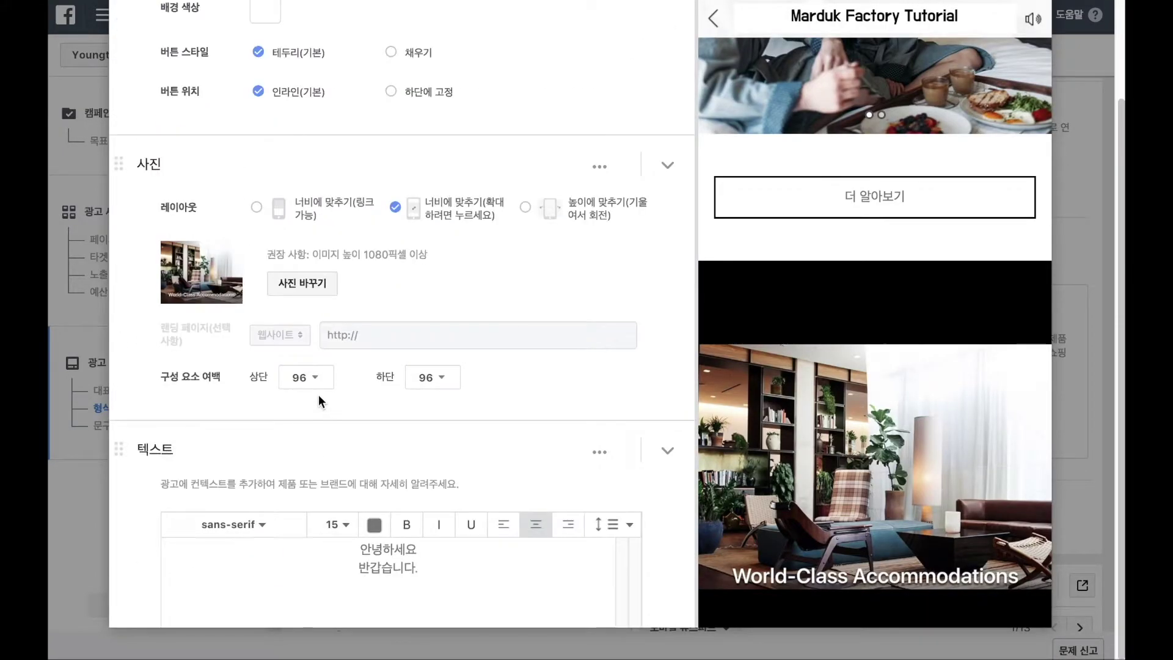
pyautogui.scroll(7, 317, 394)
pyautogui.click(391, 477)
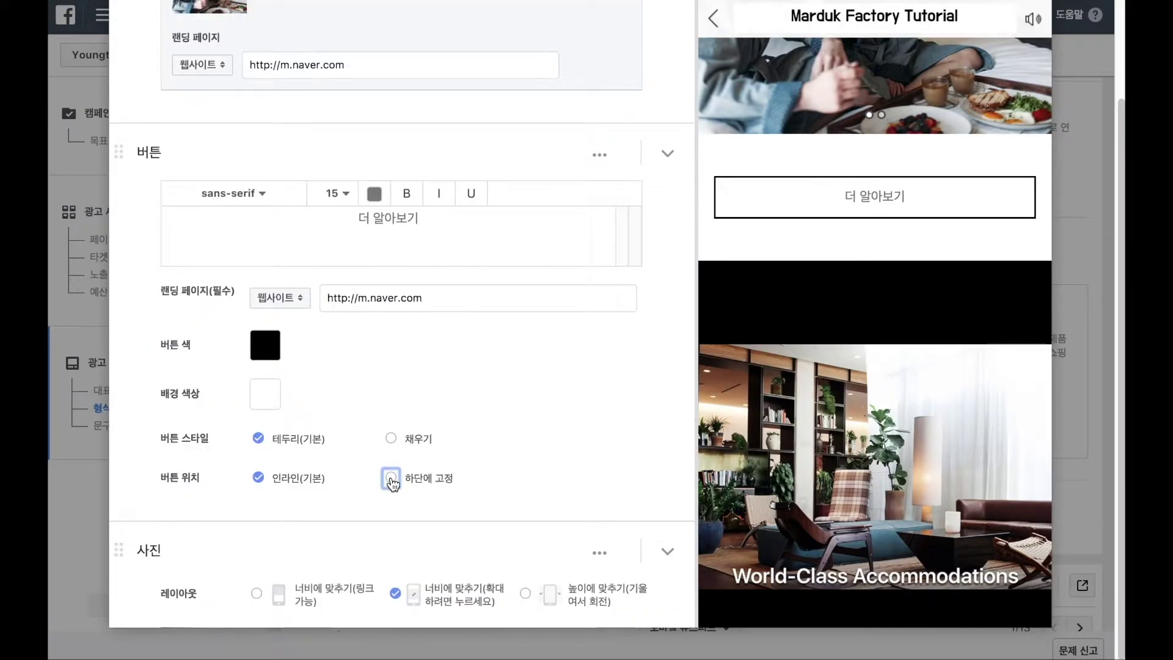
# Compare the canvas's Instagram and Facebook previews with Instagram support temporarily enabled in the canvas settings.
pyautogui.scroll(10, 332, 408)
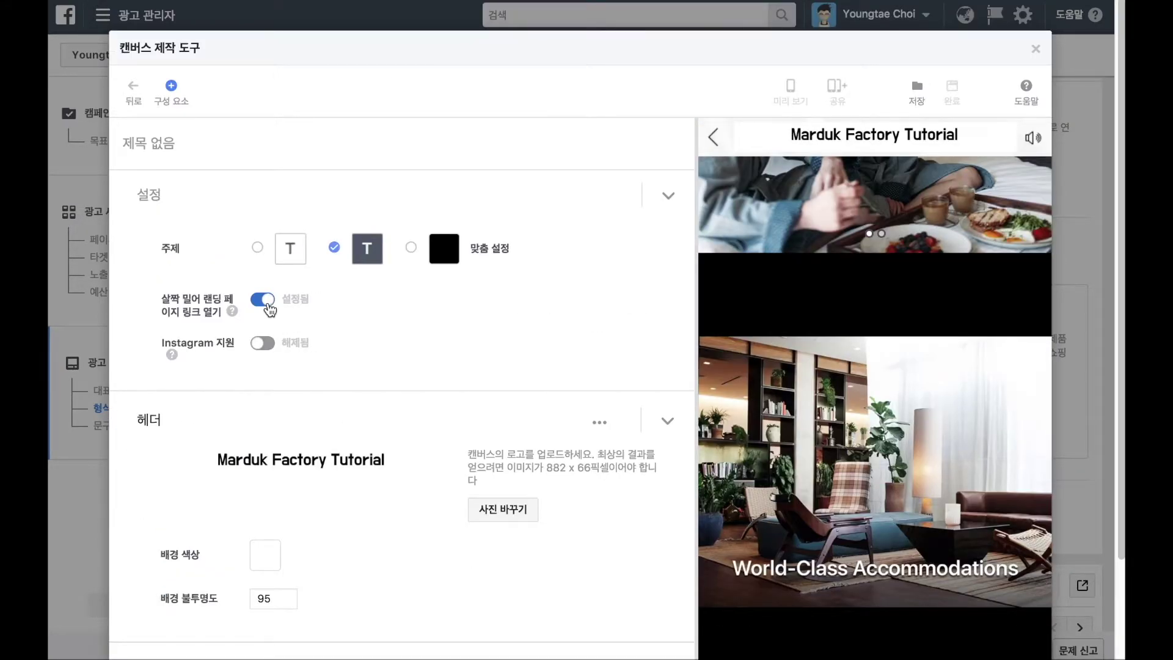
pyautogui.click(263, 344)
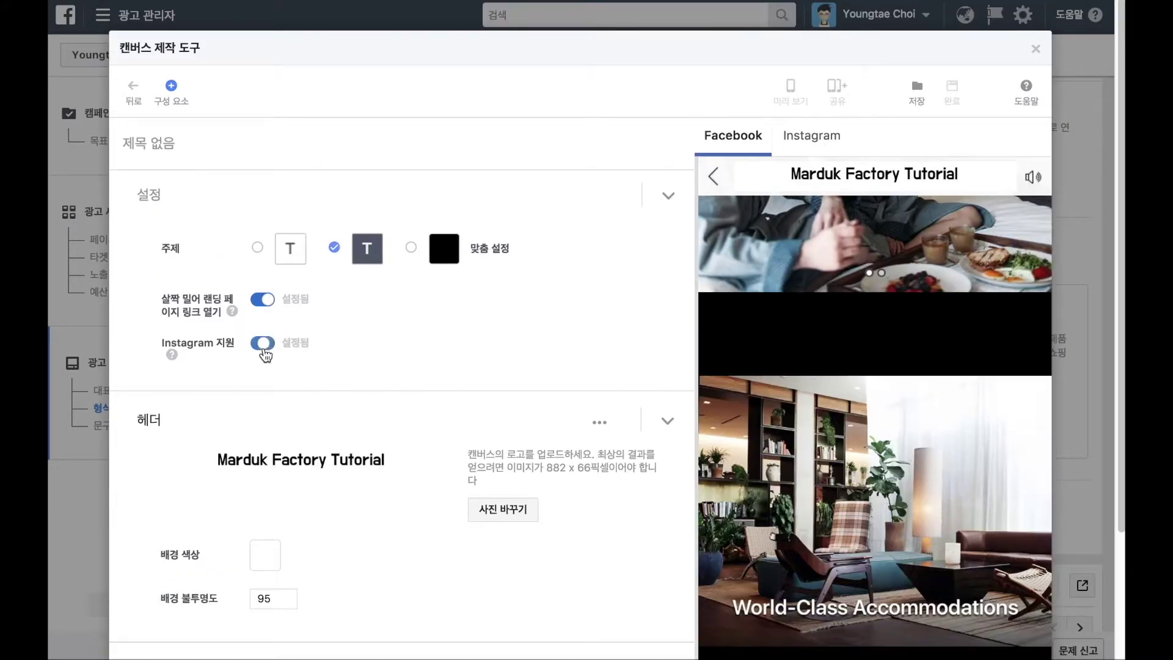
pyautogui.click(804, 146)
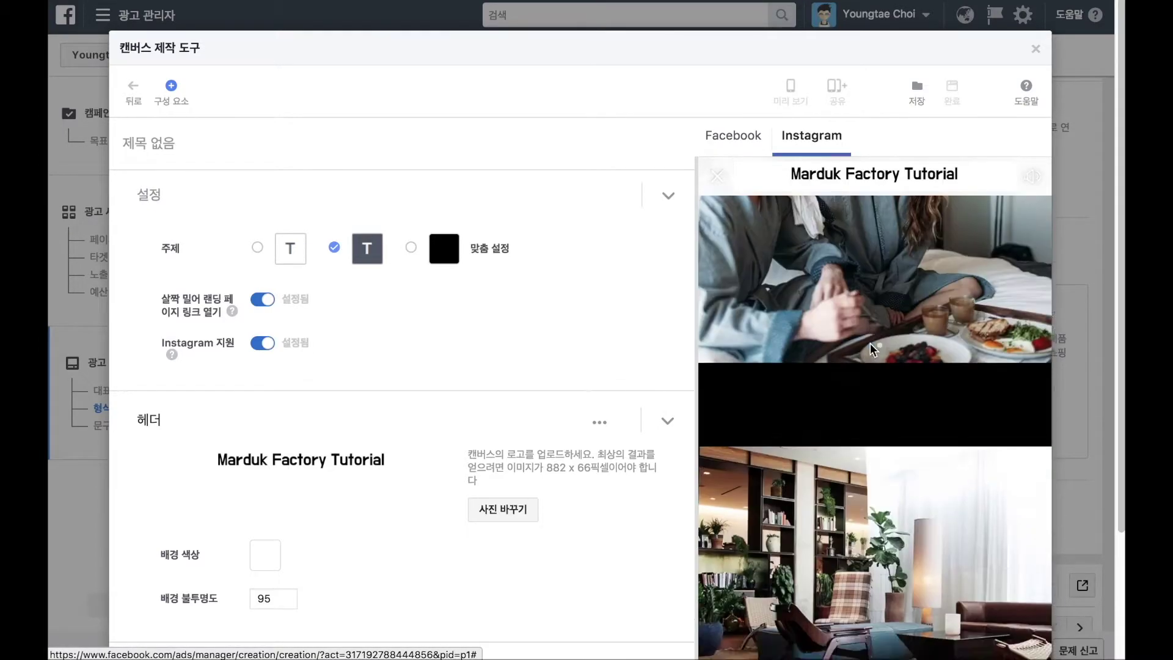
pyautogui.click(733, 136)
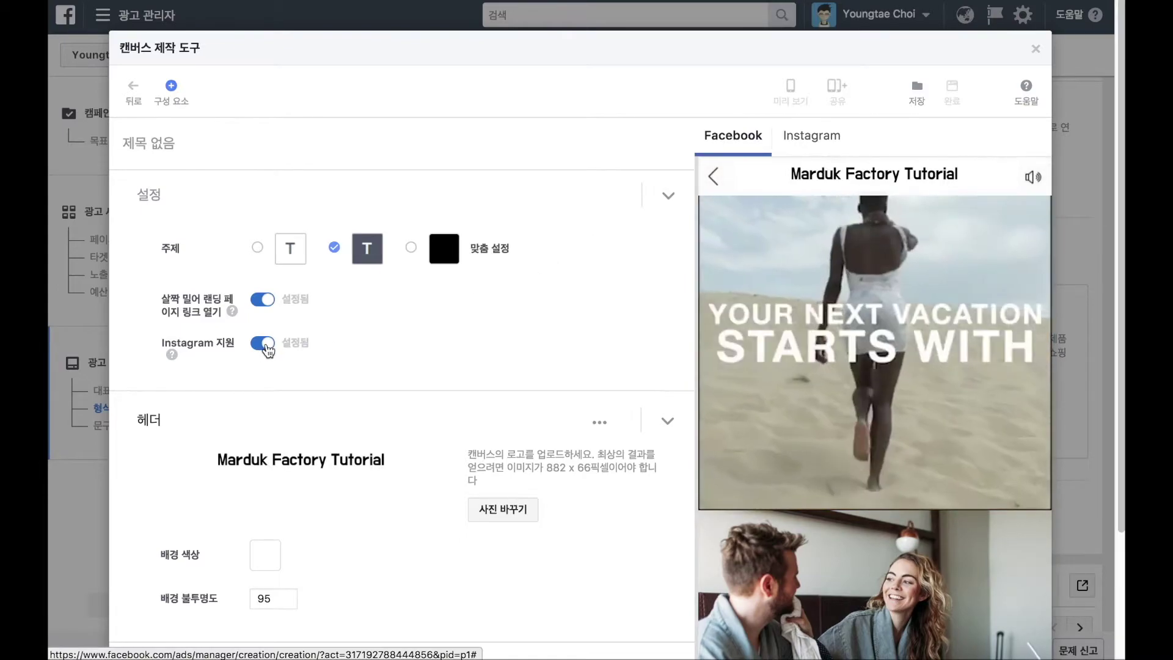
pyautogui.click(264, 346)
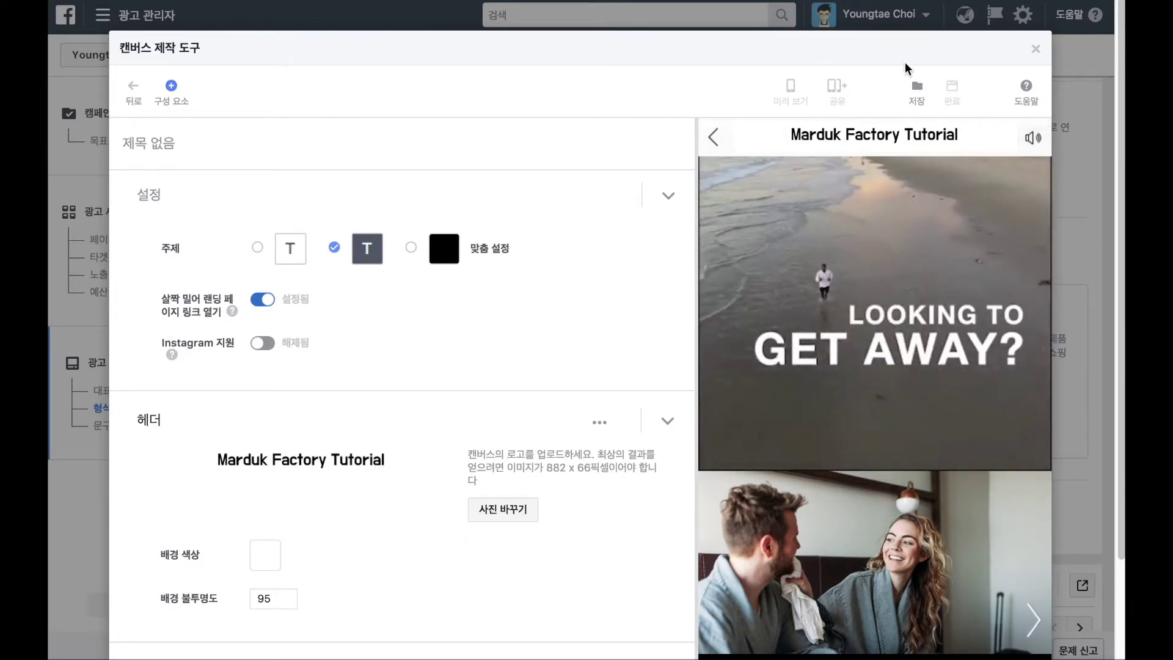
# Save the canvas and request its mobile preview.
pyautogui.click(923, 105)
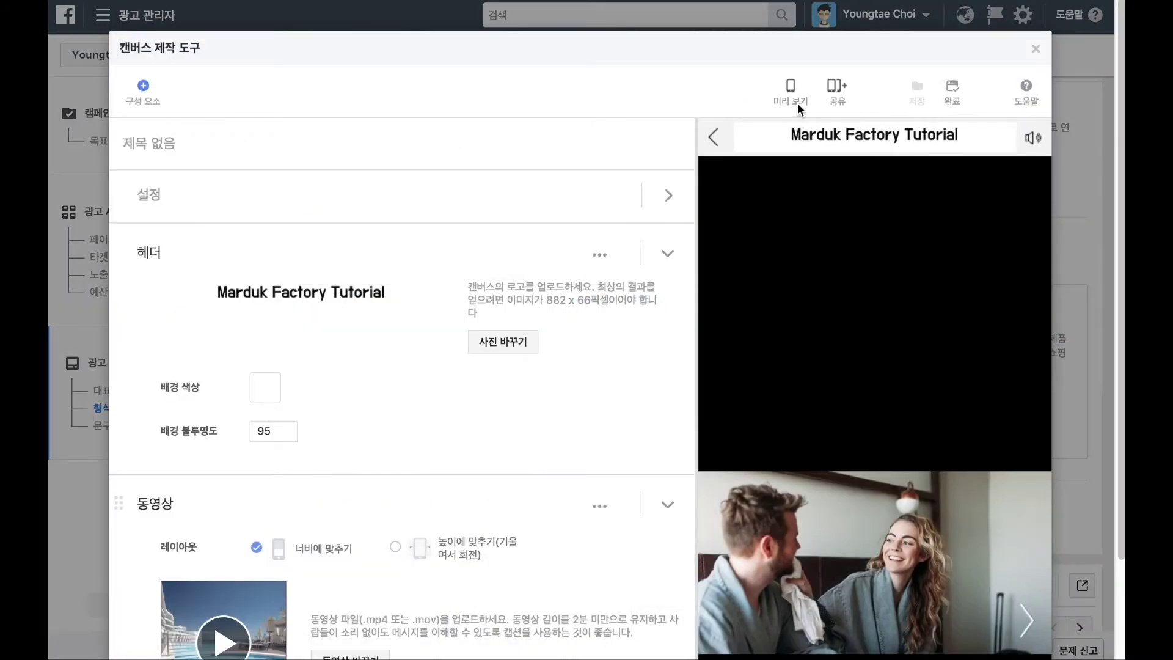
pyautogui.click(800, 105)
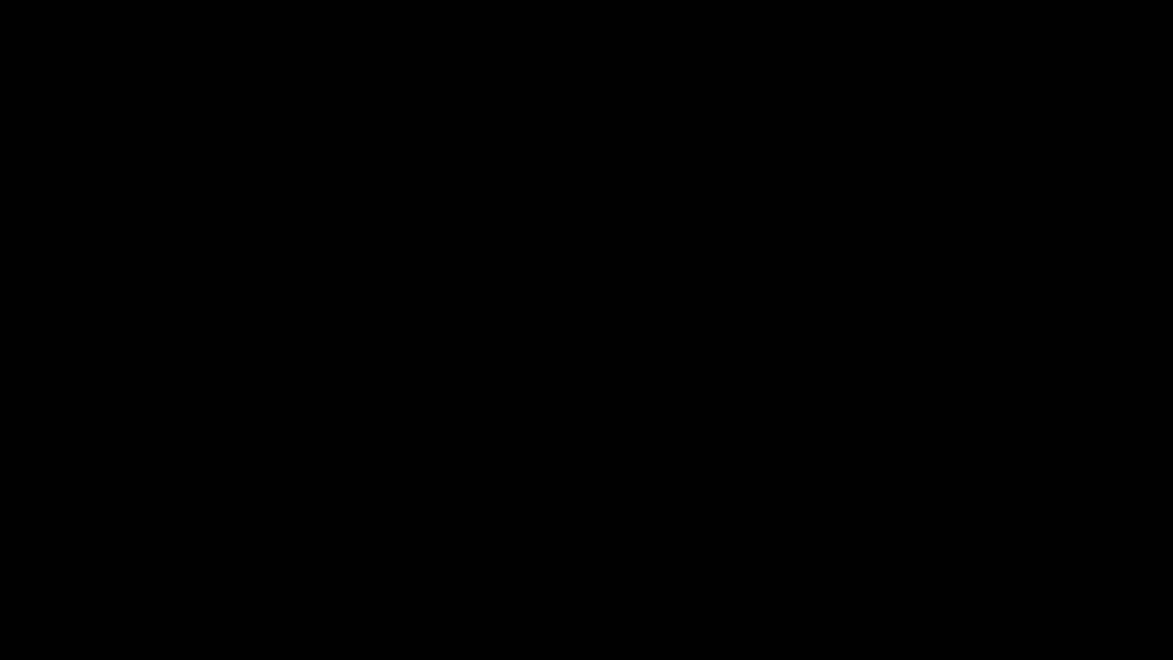